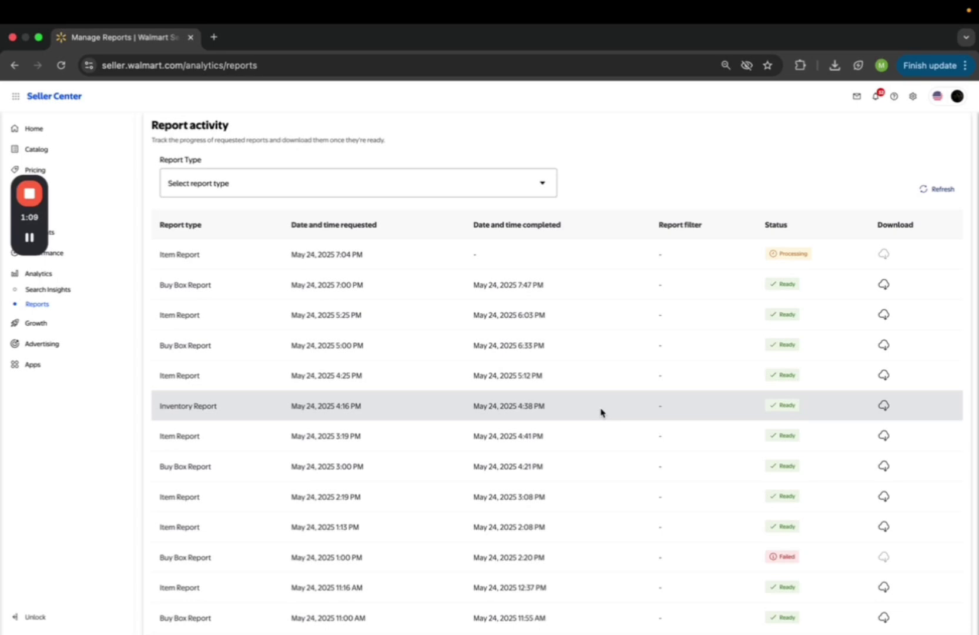
# Step: Select Inventory Report as the report type under On Request Reports
pyautogui.scroll(5, 600, 412)
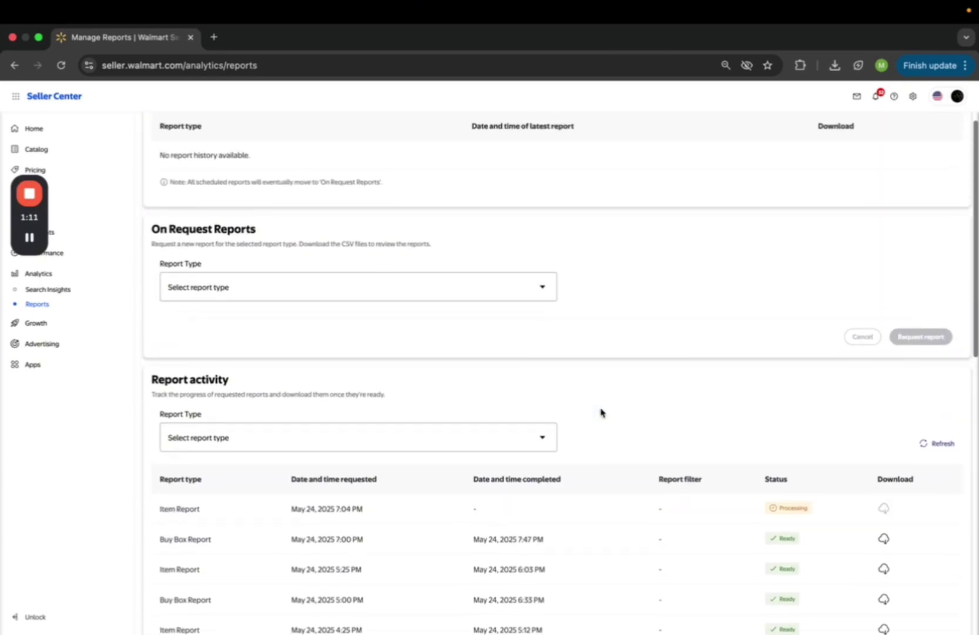
pyautogui.click(485, 303)
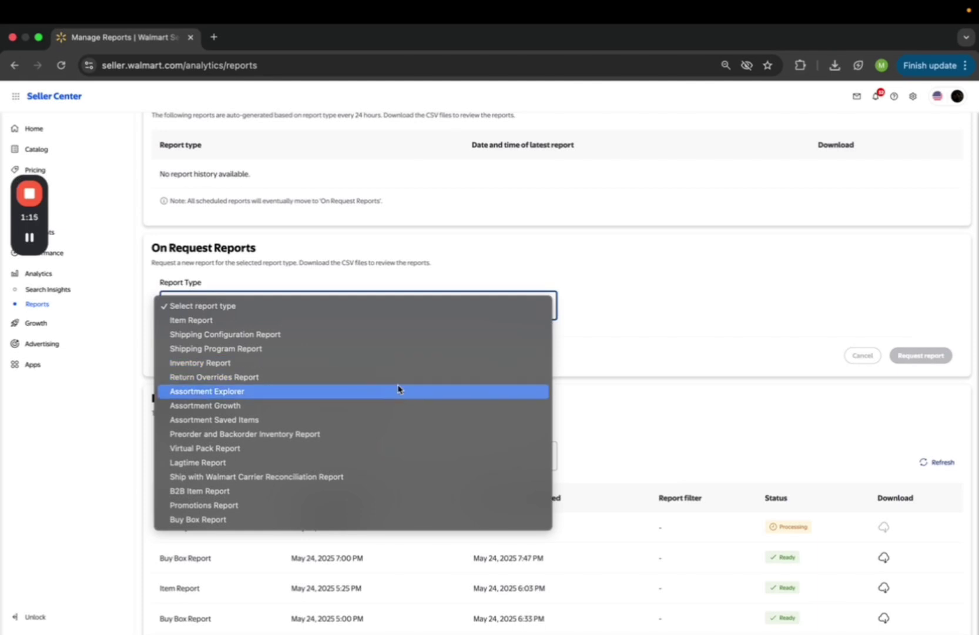
pyautogui.click(389, 363)
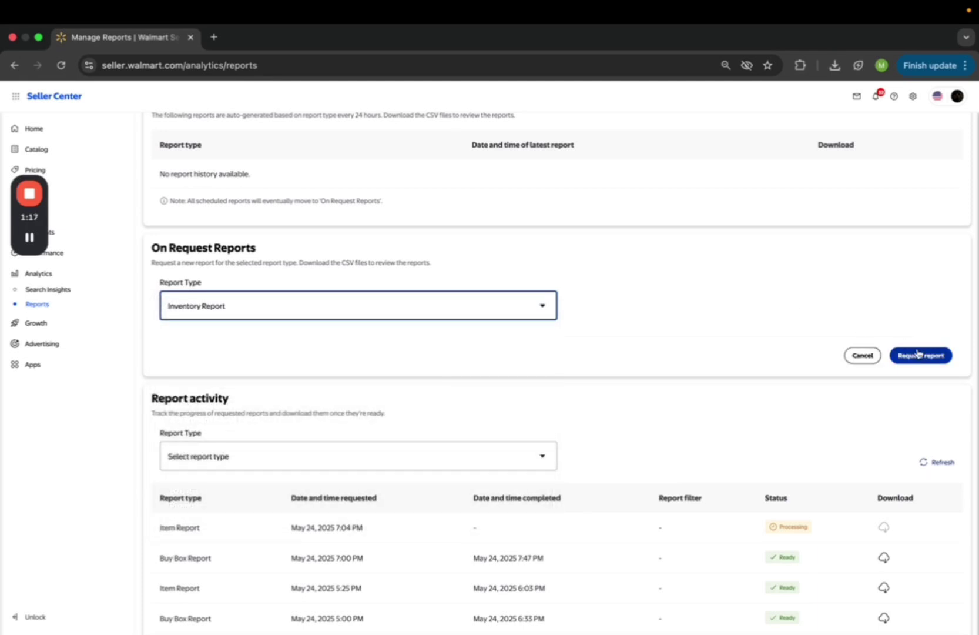
# Step: Download the ready Inventory Report requested May 24, 2025 4:16 PM from the report activity list
pyautogui.scroll(-2, 599, 437)
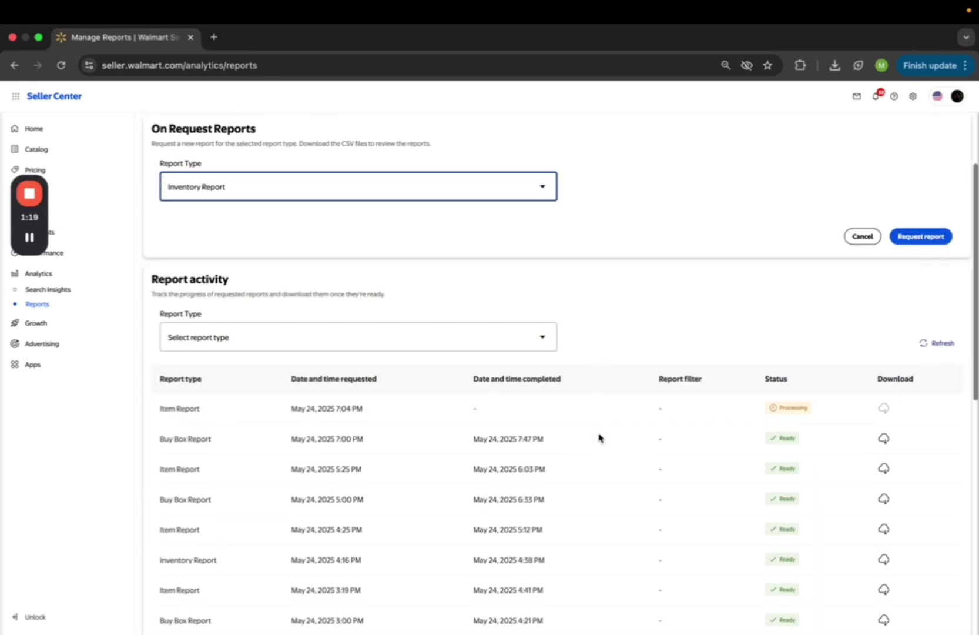
pyautogui.scroll(-1, 599, 438)
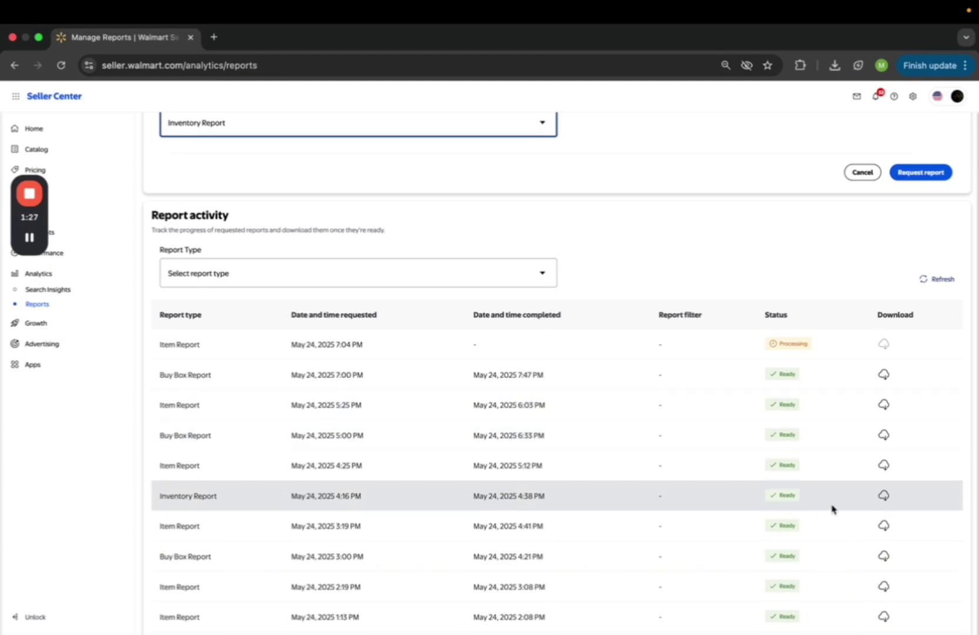
pyautogui.click(884, 497)
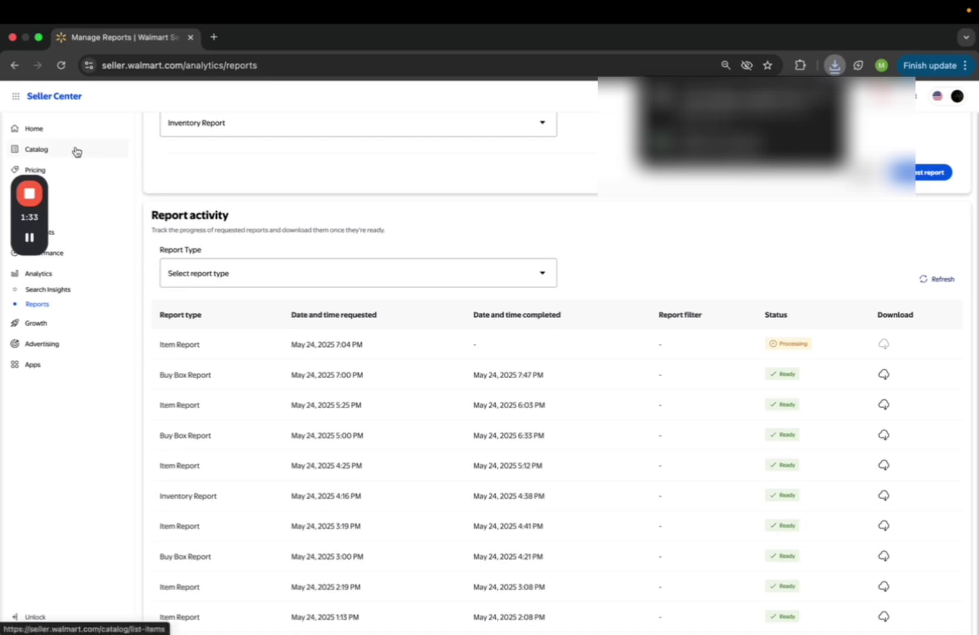
# Step: Show the Walmart templates for updating catalog items with a file and download the Inventory update template
pyautogui.click(76, 151)
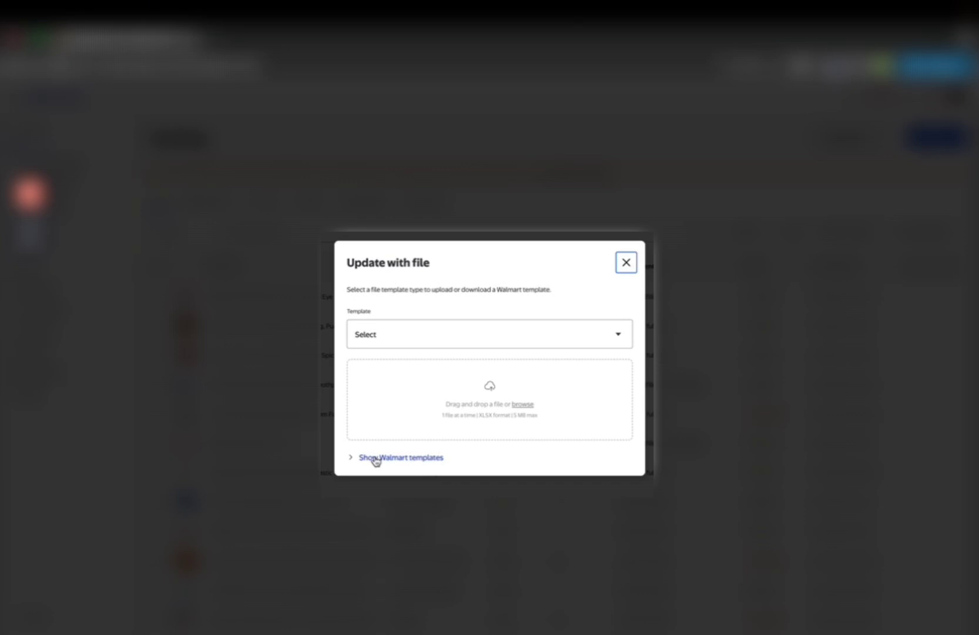
pyautogui.click(376, 457)
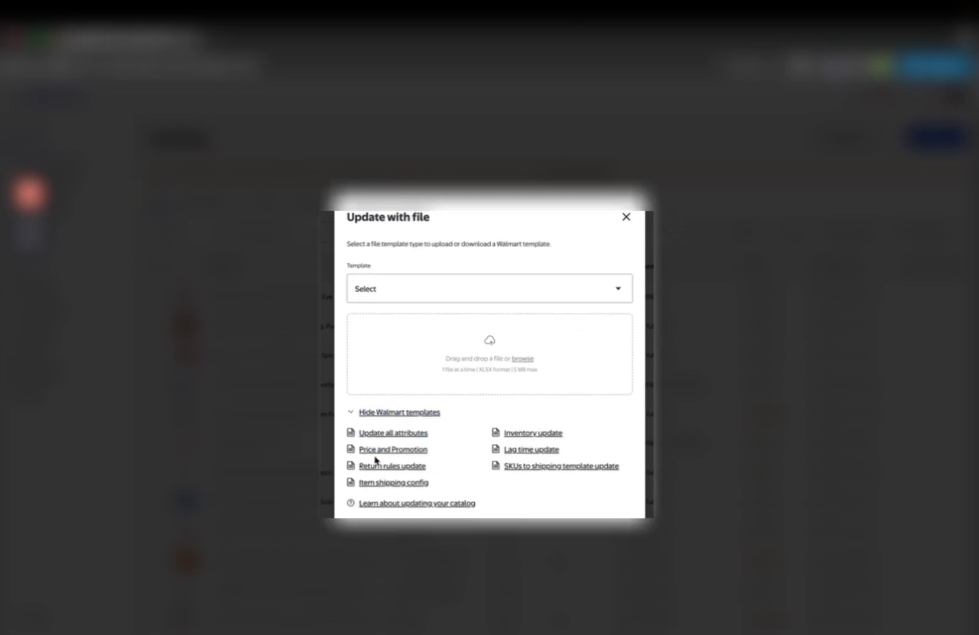
pyautogui.click(545, 440)
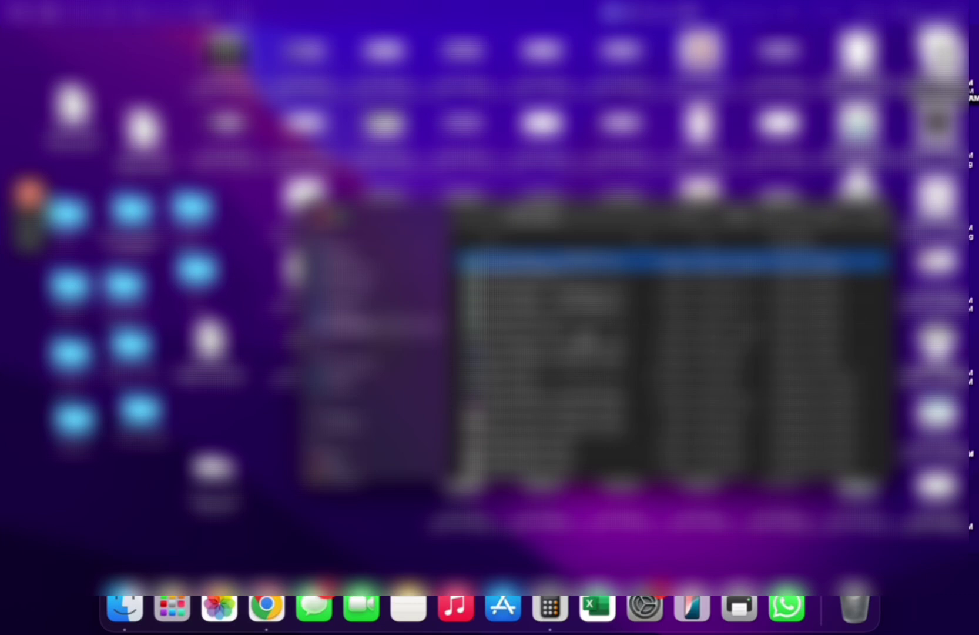
# Step: Open the downloaded Inventory-v3 (2) template in Excel and bring the inventory report workbook to full screen
pyautogui.doubleClick(542, 261)
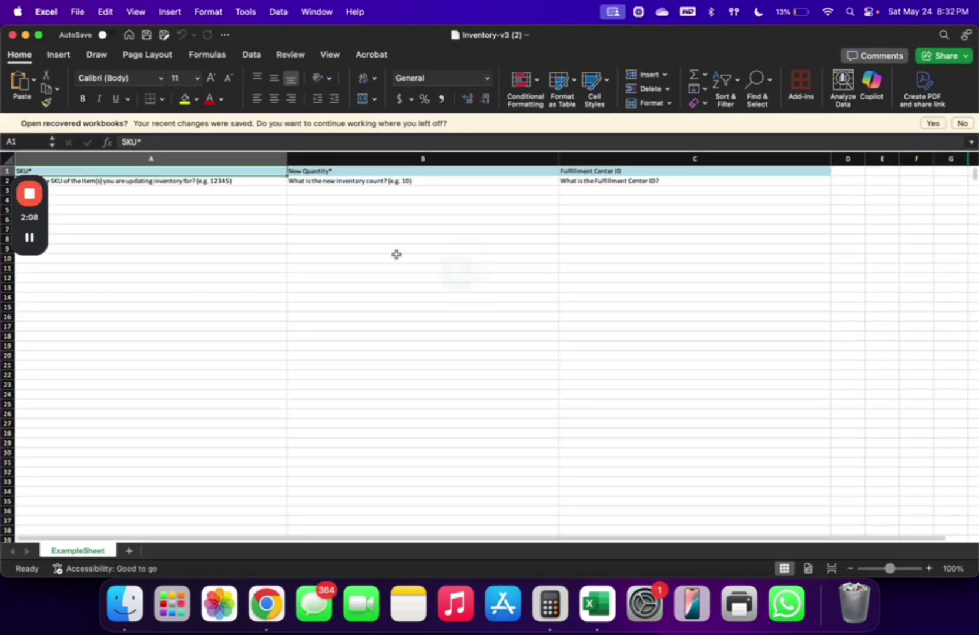
pyautogui.moveTo(289, 42); pyautogui.dragTo(289, 150)
pyautogui.click(287, 54)
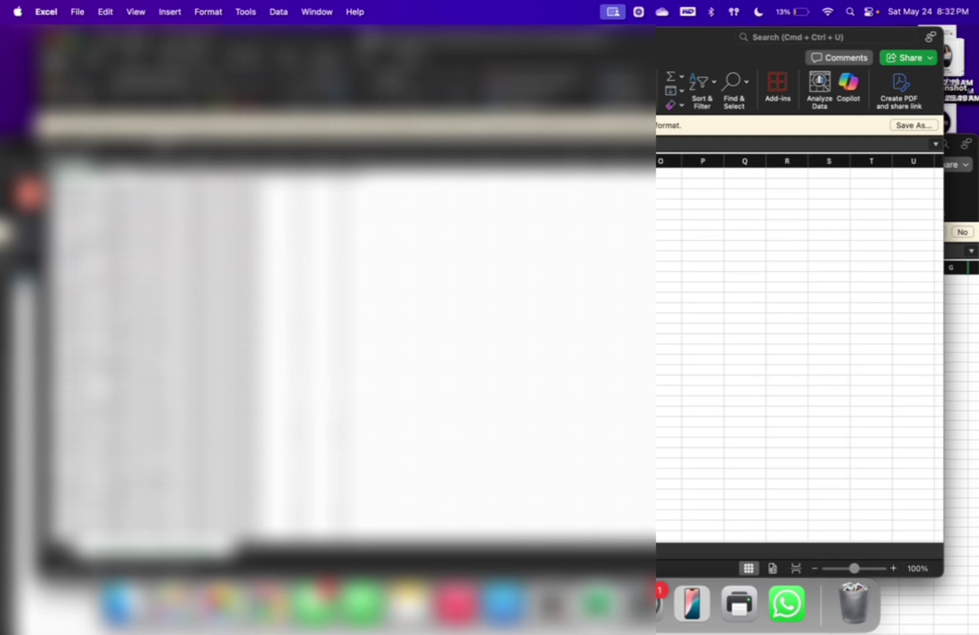
pyautogui.click(74, 38)
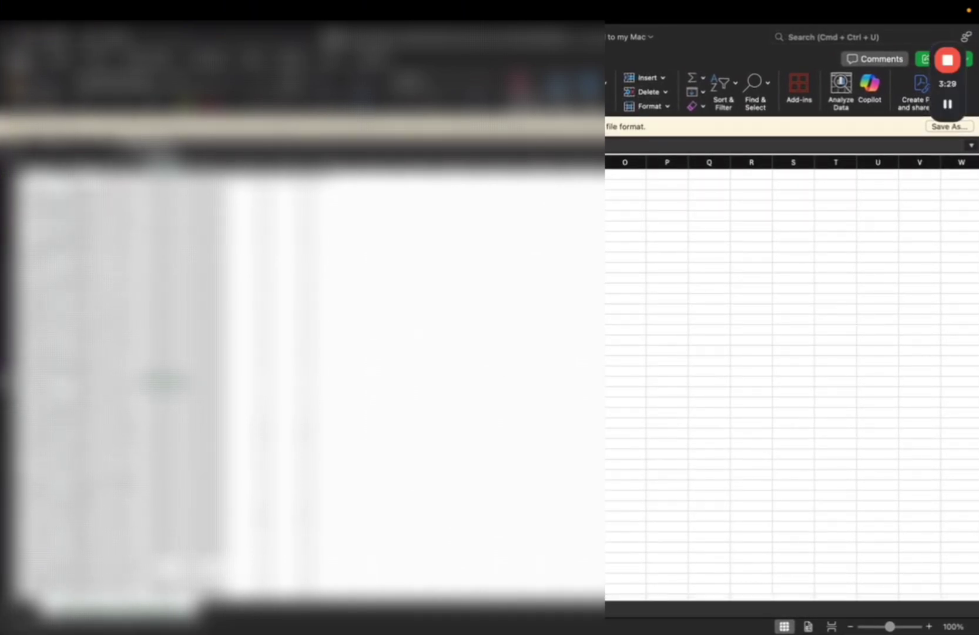
# Step: Copy the SKU column of the inventory report into the SKU column of Inventory-v3 (2), starting at cell A3
pyautogui.moveTo(39, 174); pyautogui.dragTo(47, 605)
pyautogui.press('super+c')
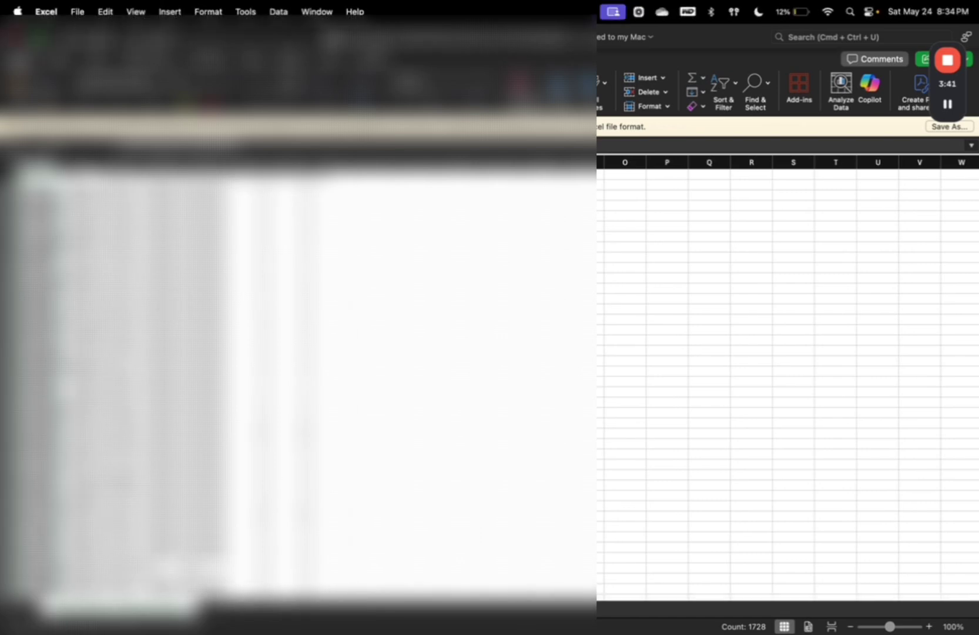
pyautogui.press('ctrl+super+f')
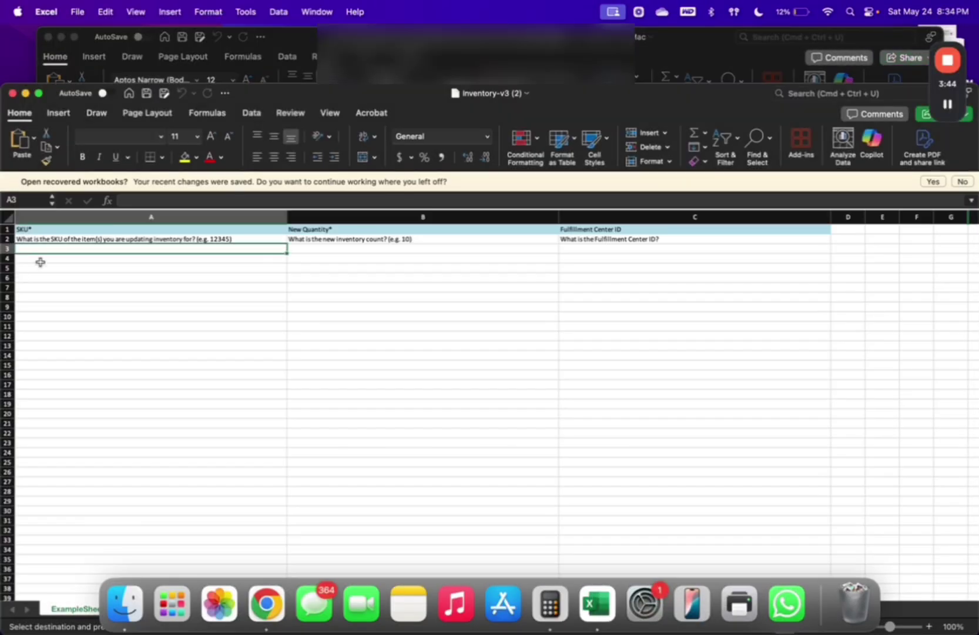
pyautogui.click(81, 247)
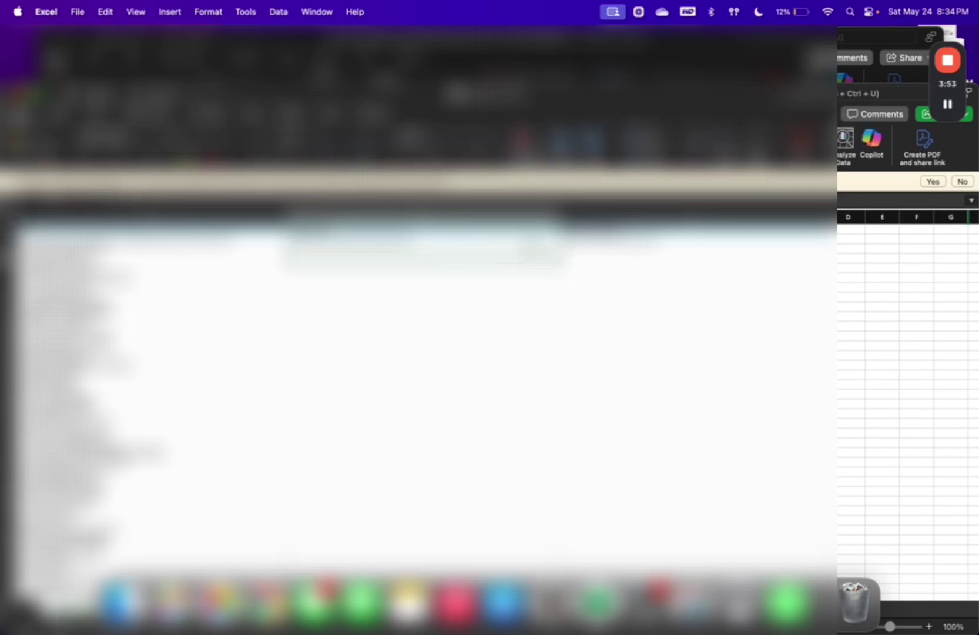
# Step: Fill the new quantity down column B, then choose the Fulfillment Center ID in C3 and fill it down column C
pyautogui.doubleClick(561, 256)
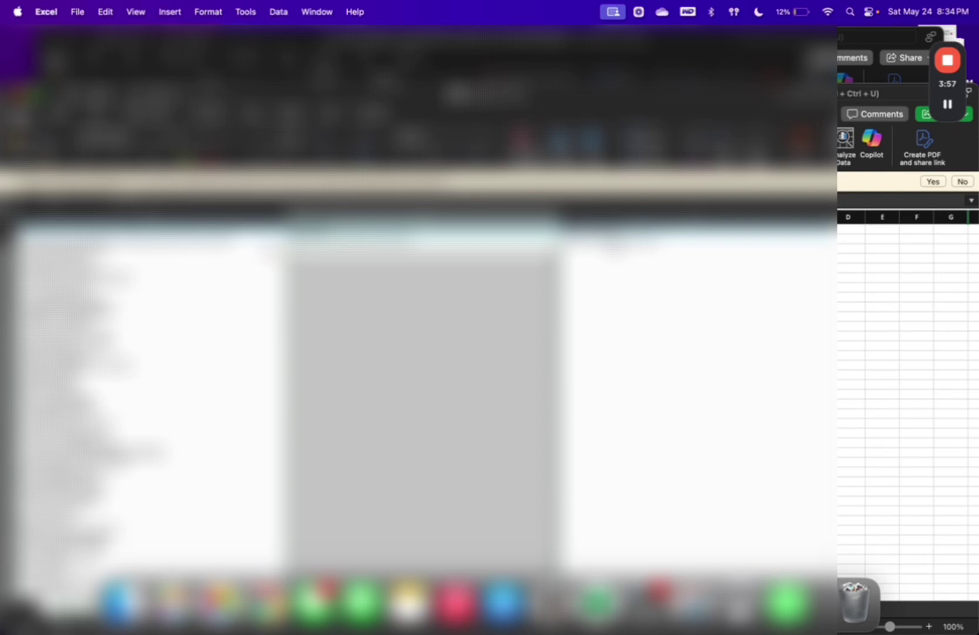
pyautogui.click(614, 245)
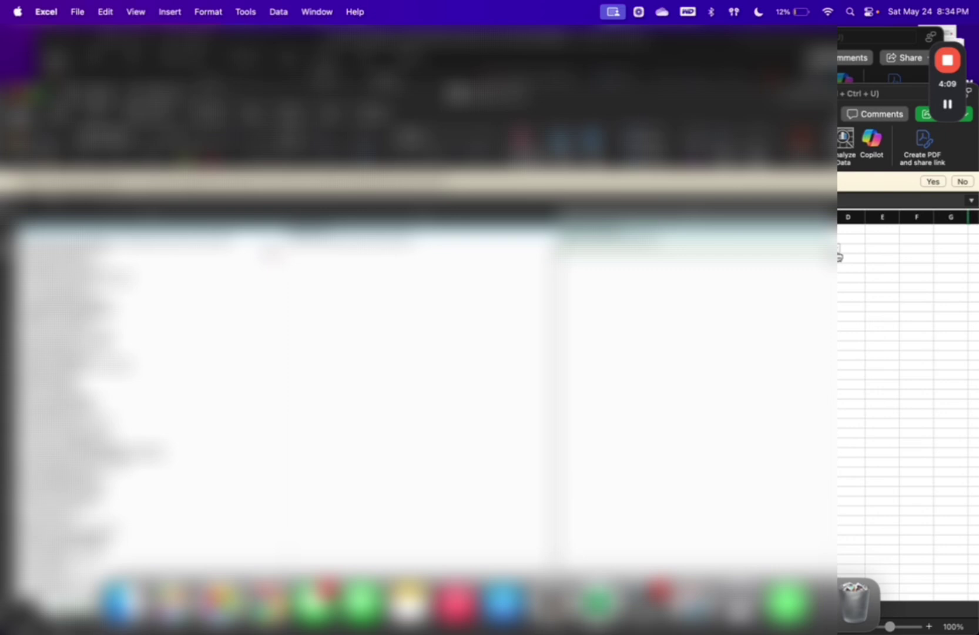
pyautogui.click(838, 255)
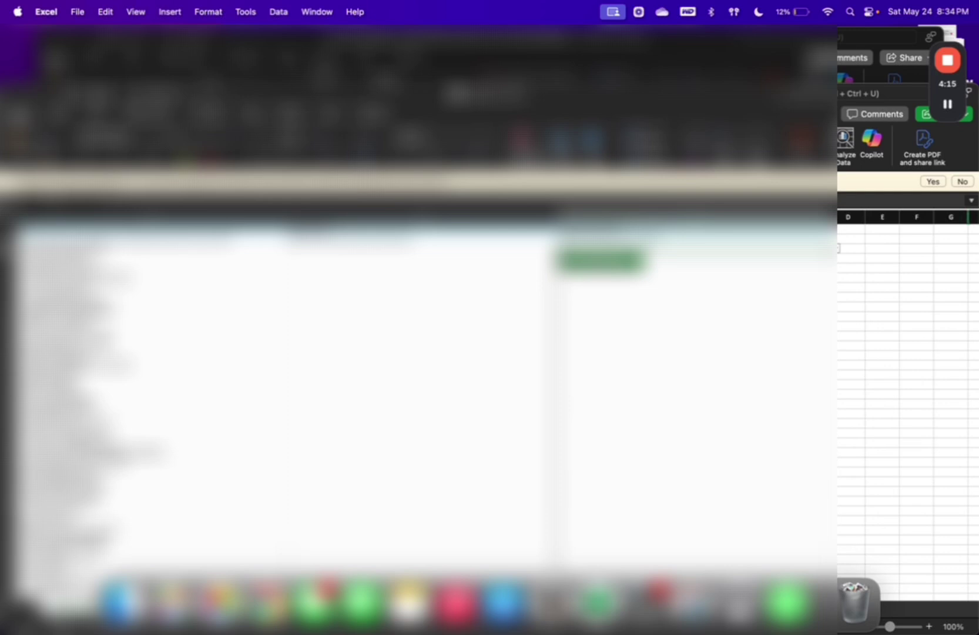
pyautogui.click(600, 264)
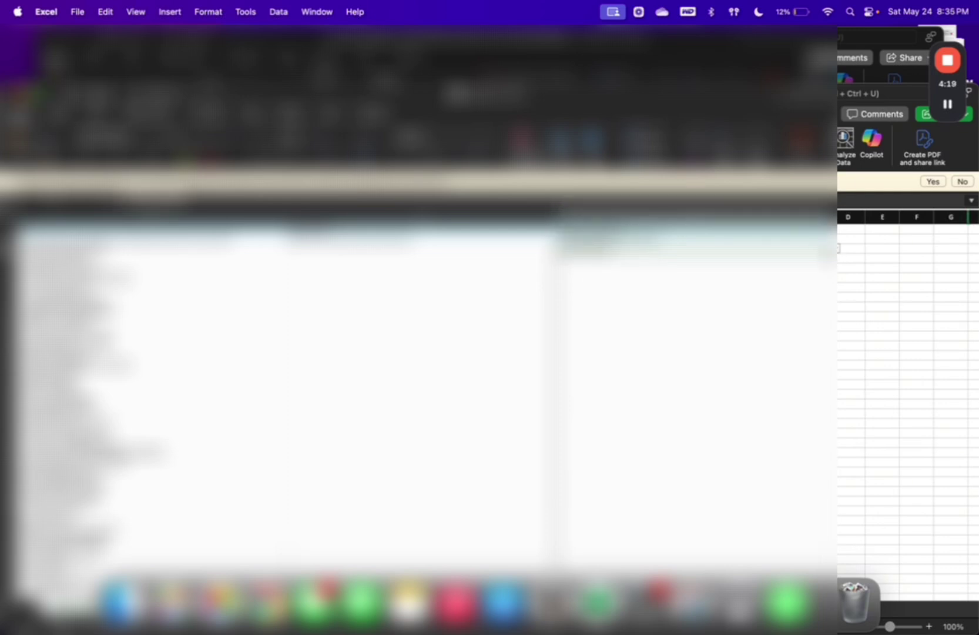
pyautogui.doubleClick(831, 252)
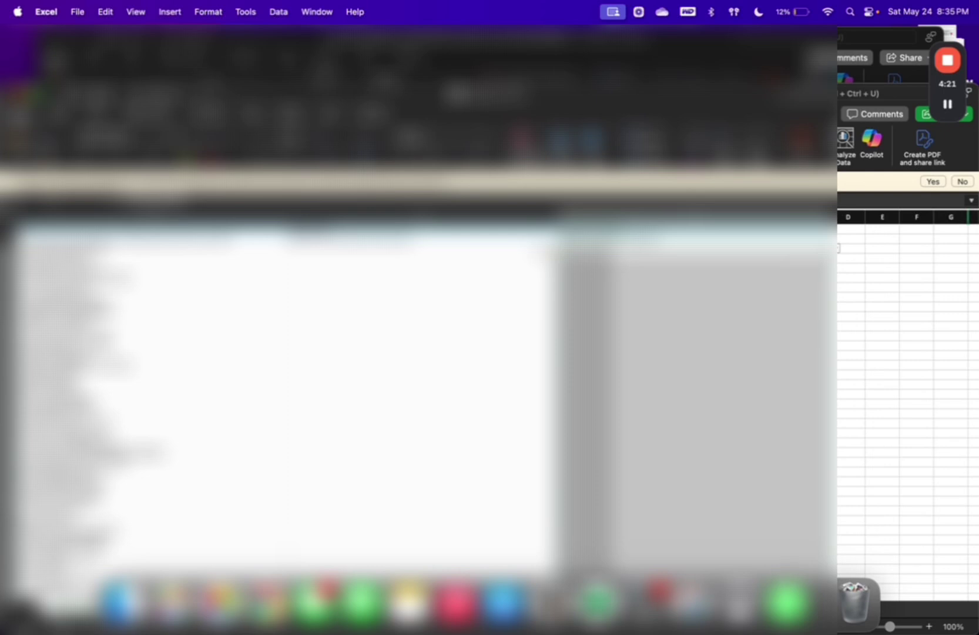
pyautogui.click(851, 413)
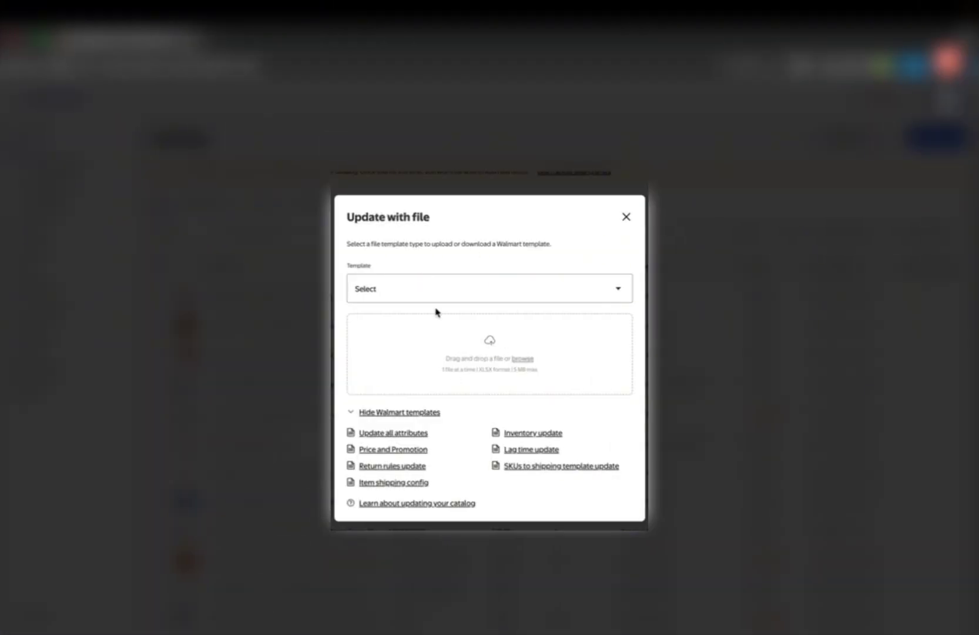
# Step: In Seller Center's Update with file dialog, choose Inventory update as the template and close the dialog without uploading
pyautogui.click(445, 291)
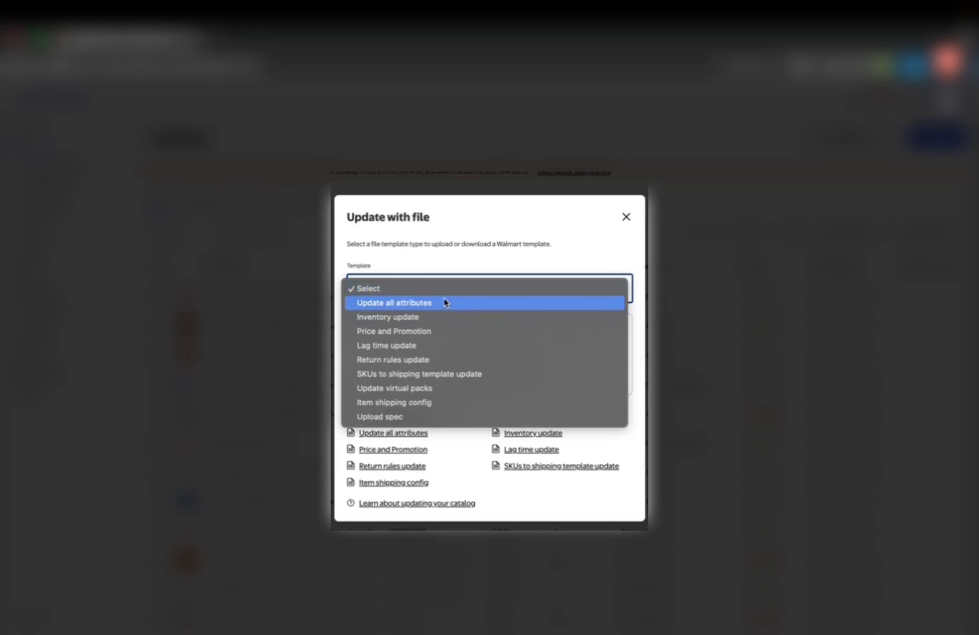
pyautogui.click(440, 317)
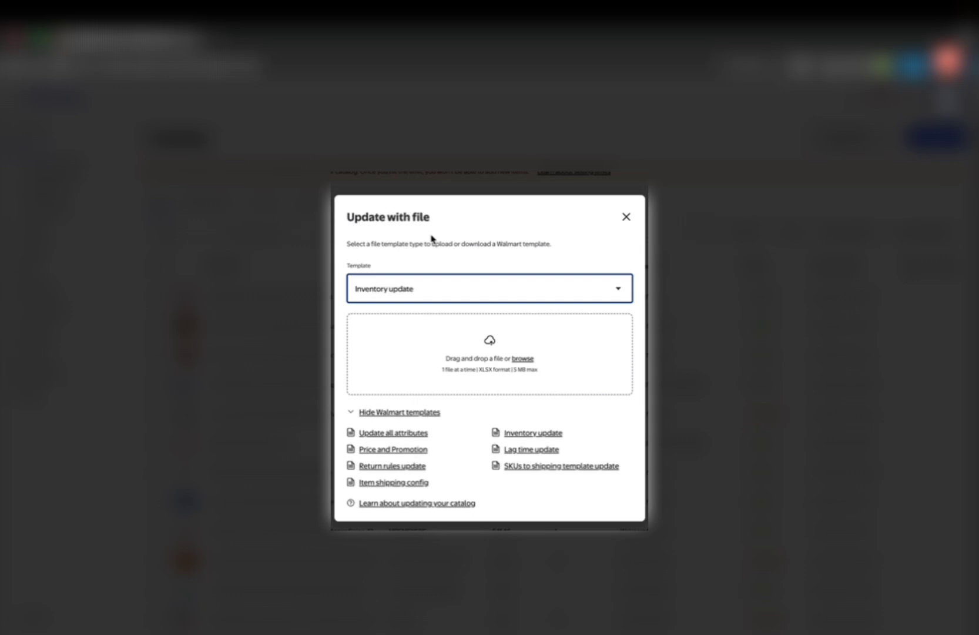
pyautogui.click(625, 218)
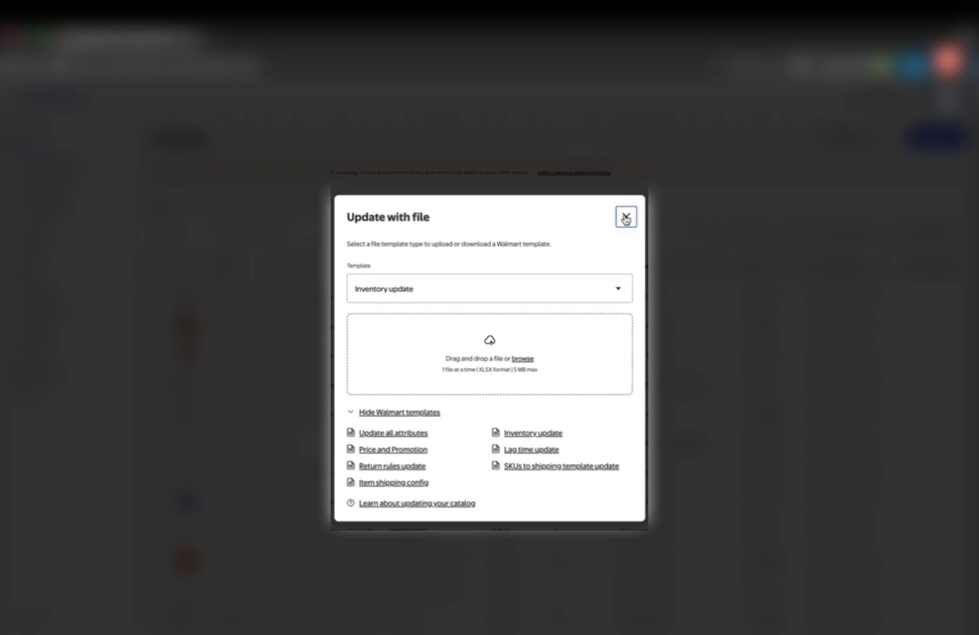
pyautogui.click(626, 219)
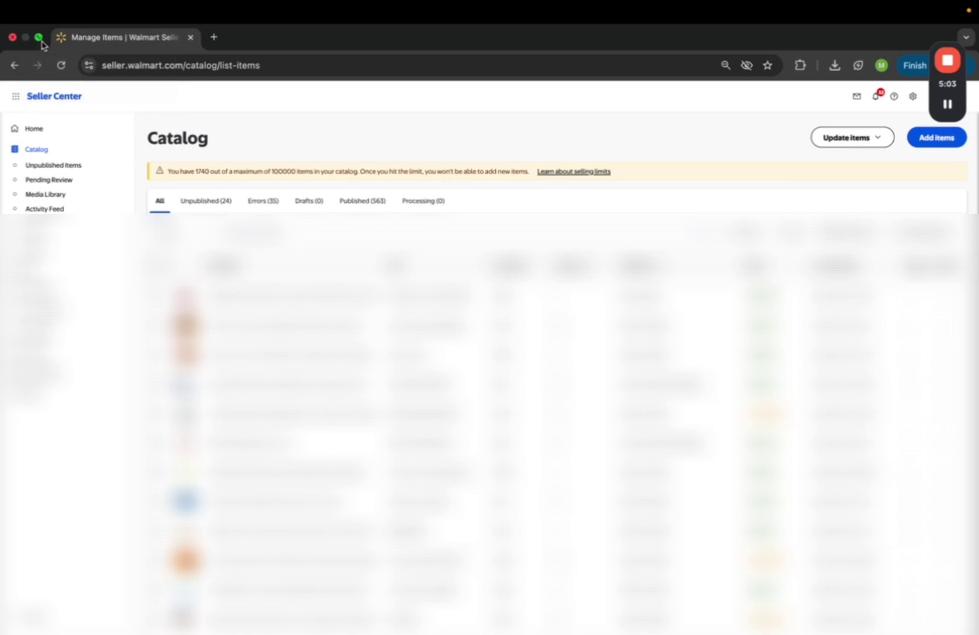
pyautogui.click(41, 43)
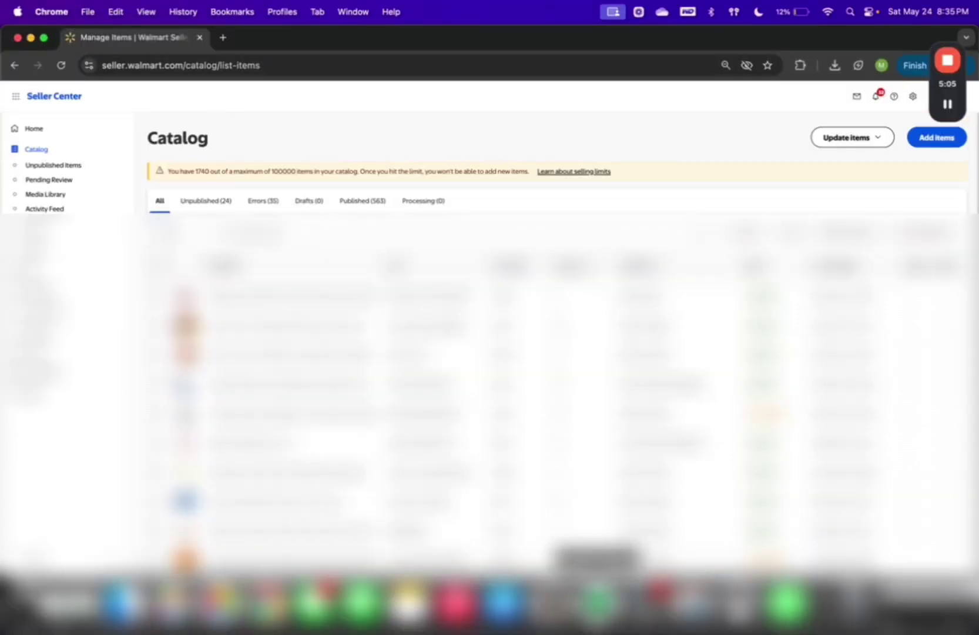
pyautogui.press('super+Tab')
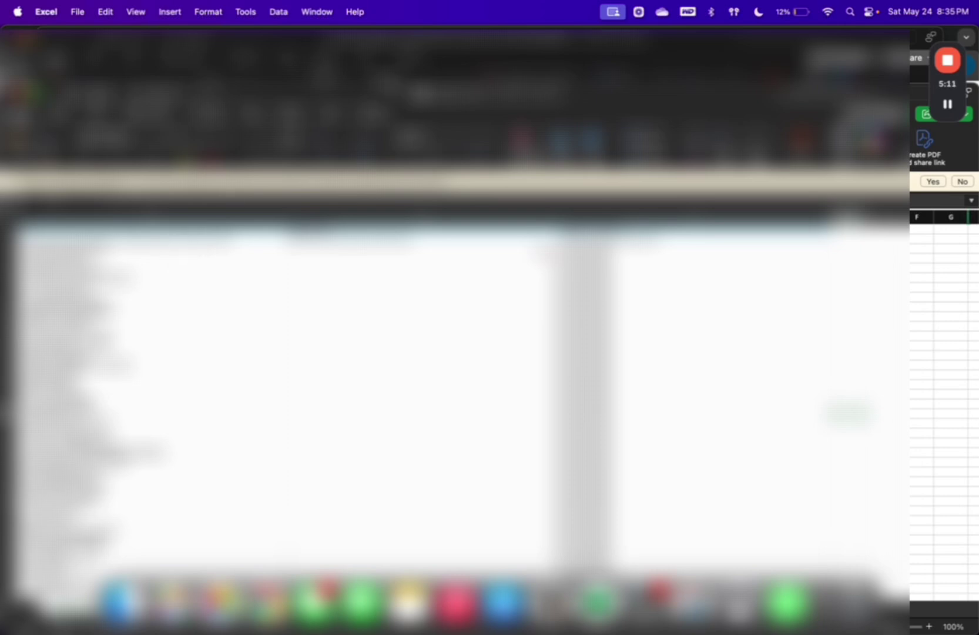
pyautogui.click(268, 602)
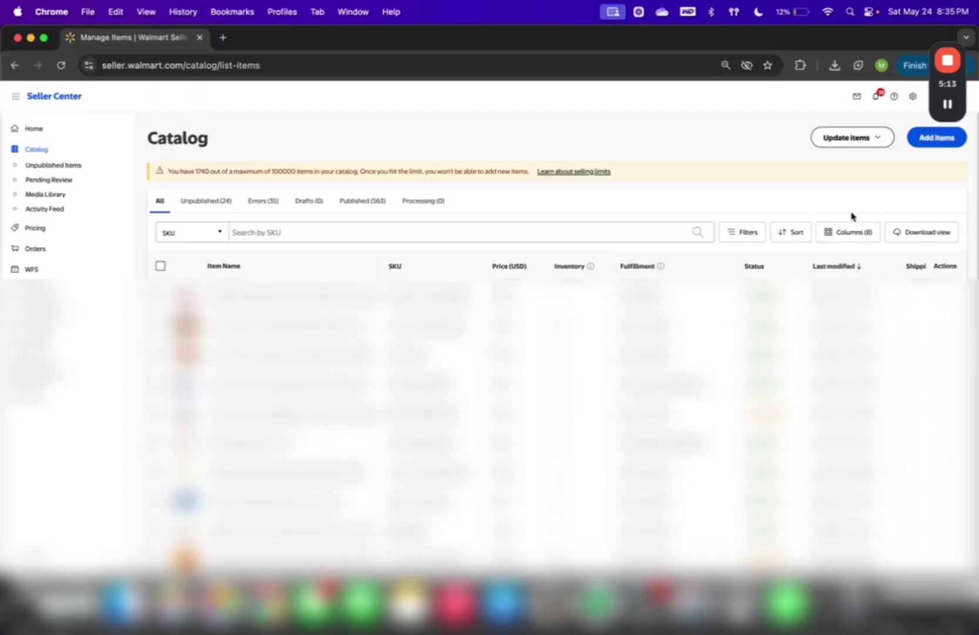
# Step: Download a fresh Inventory update template through the catalog's Update with file option and open it in Excel
pyautogui.click(882, 138)
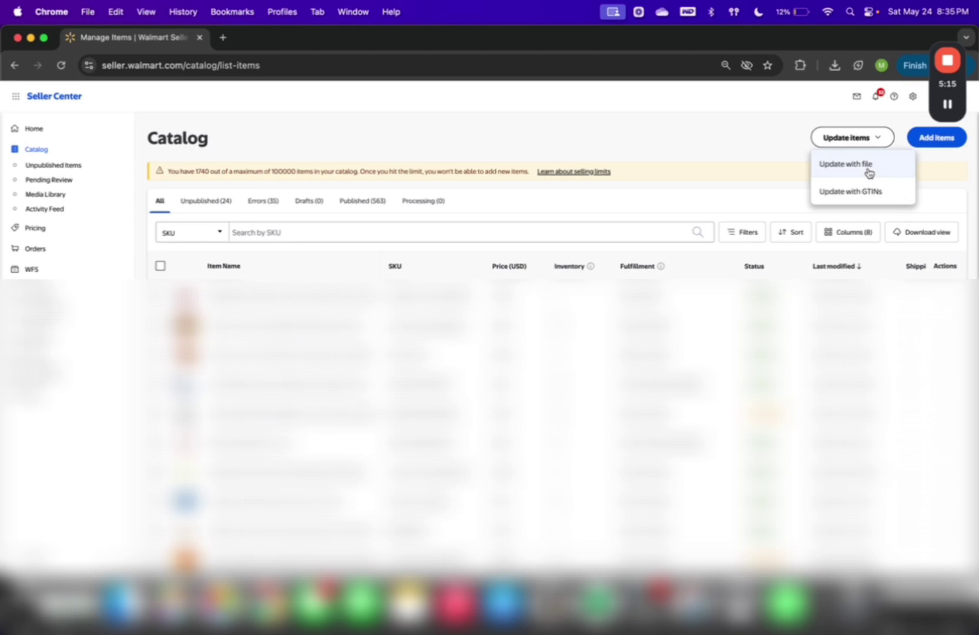
pyautogui.click(871, 171)
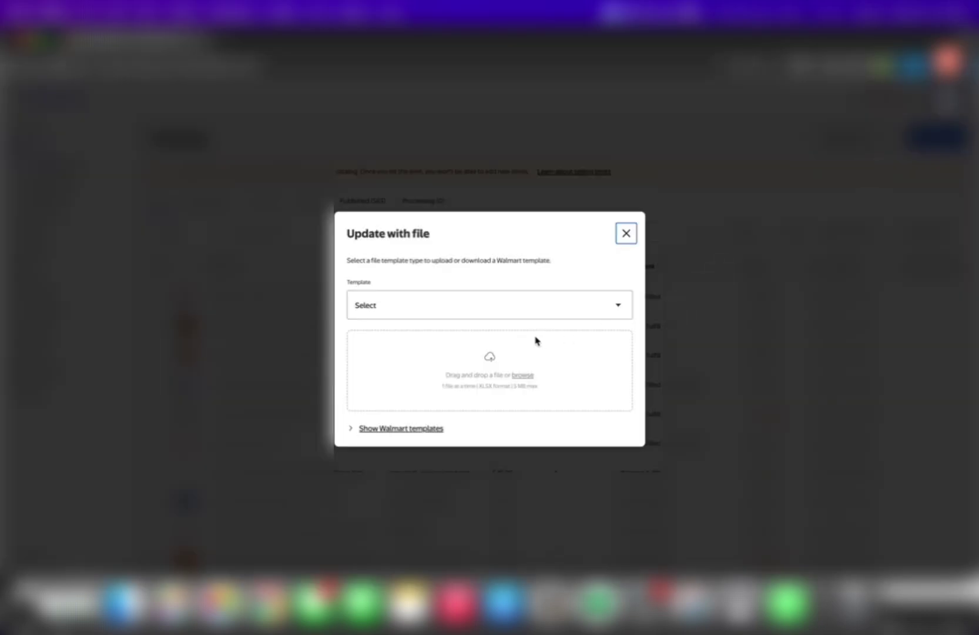
pyautogui.click(425, 430)
pyautogui.click(497, 402)
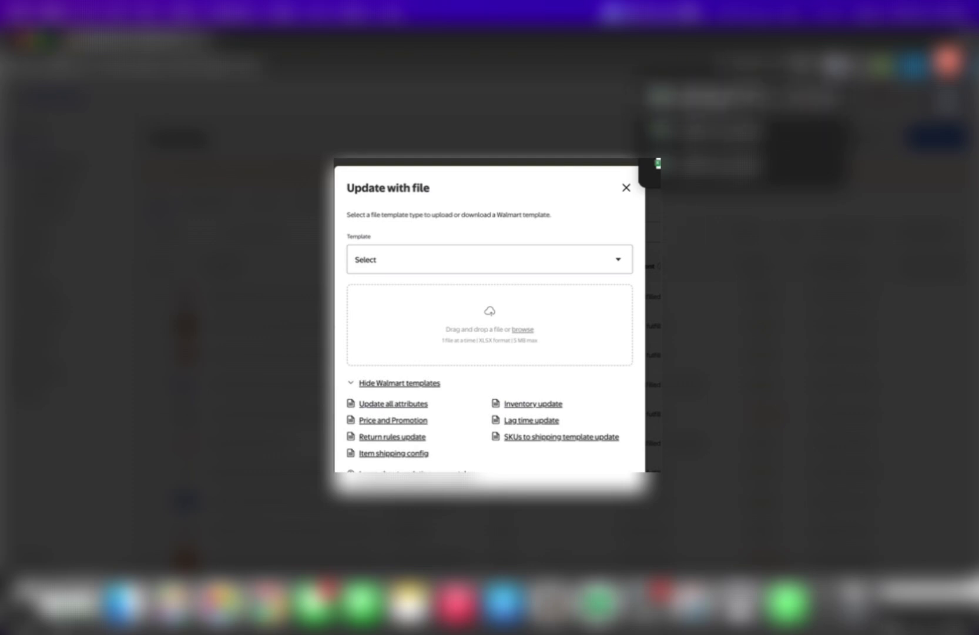
pyautogui.click(710, 97)
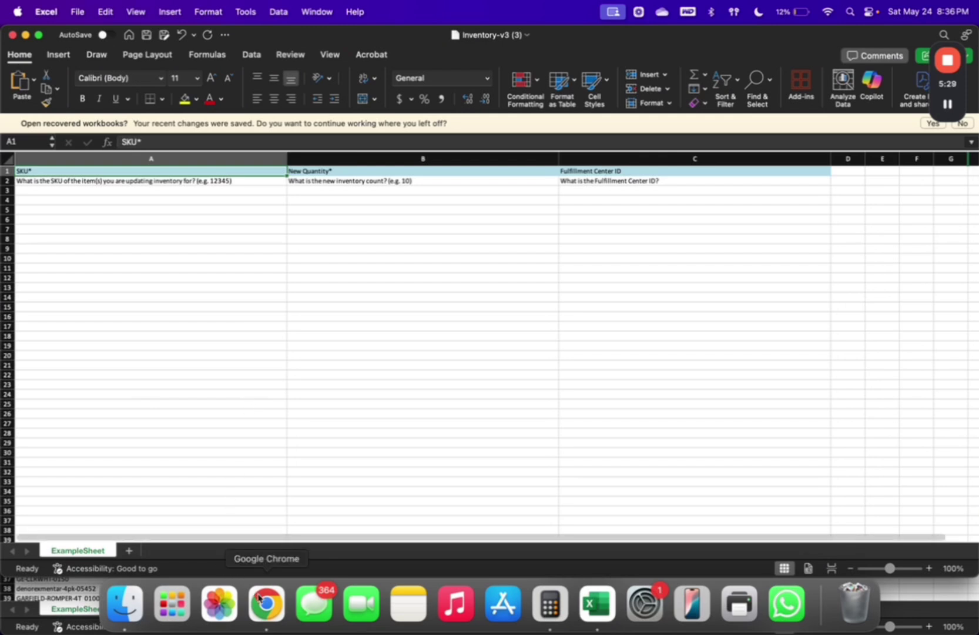
# Step: Close the filled Inventory-v3 (2) workbook and enlarge the window of the blank Inventory-v3 (3) workbook
pyautogui.click(71, 583)
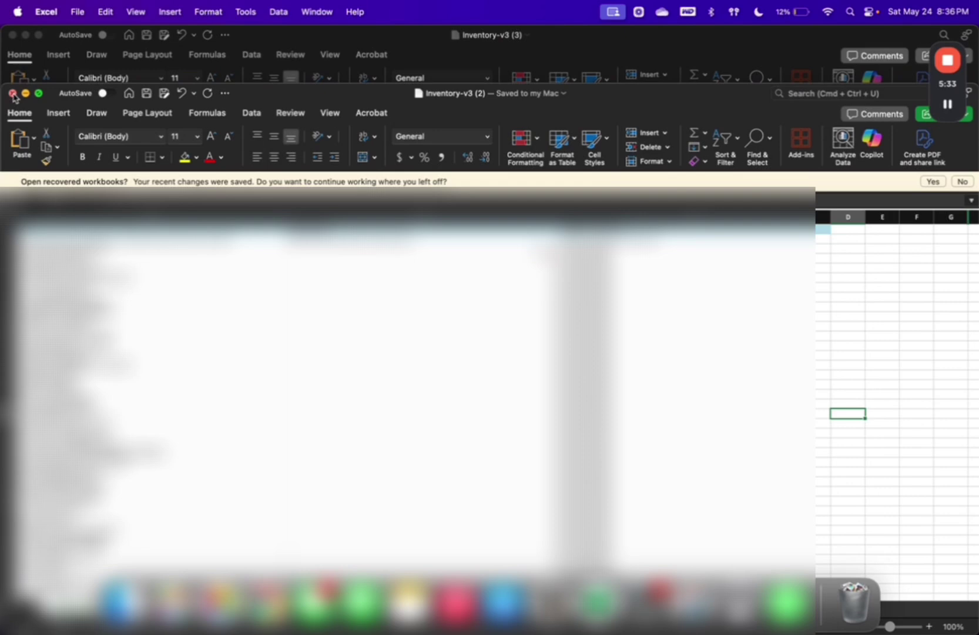
pyautogui.press('super+w')
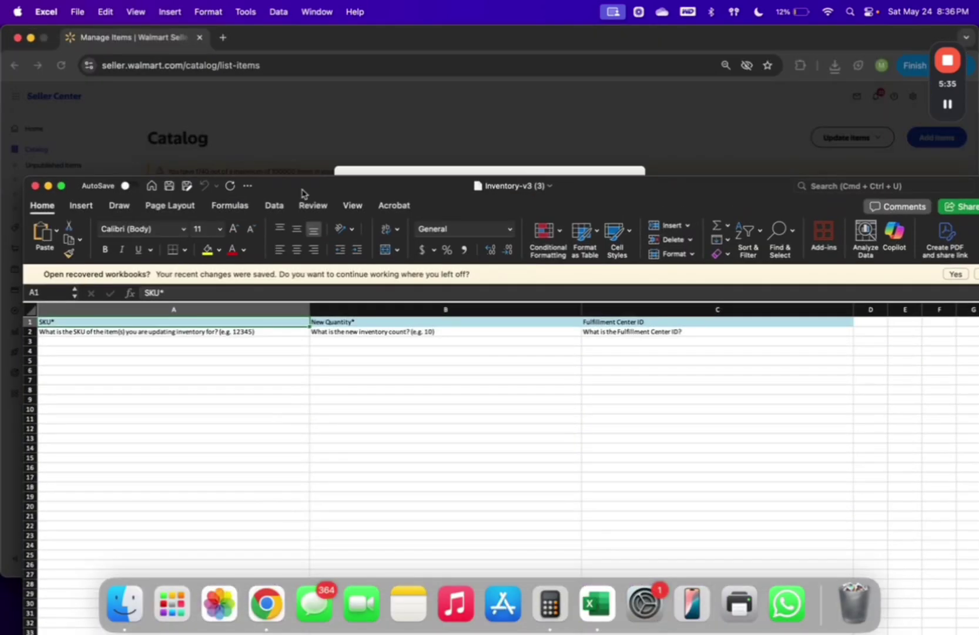
pyautogui.doubleClick(302, 193)
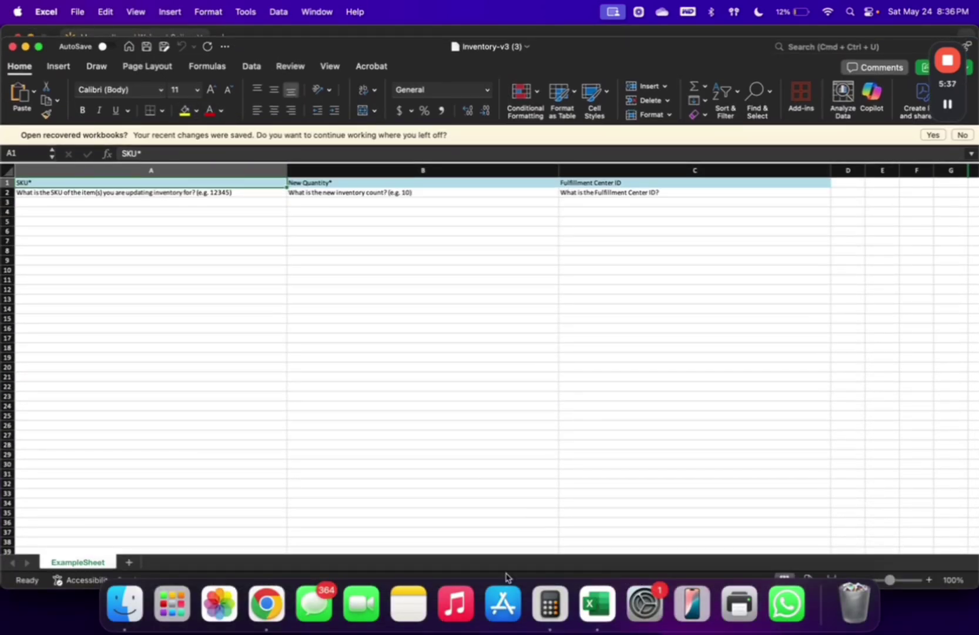
# Step: Bring the SKUs from the inventory report workbook into the SKU column of Inventory-v3 (3), starting at A3
pyautogui.rightClick(597, 604)
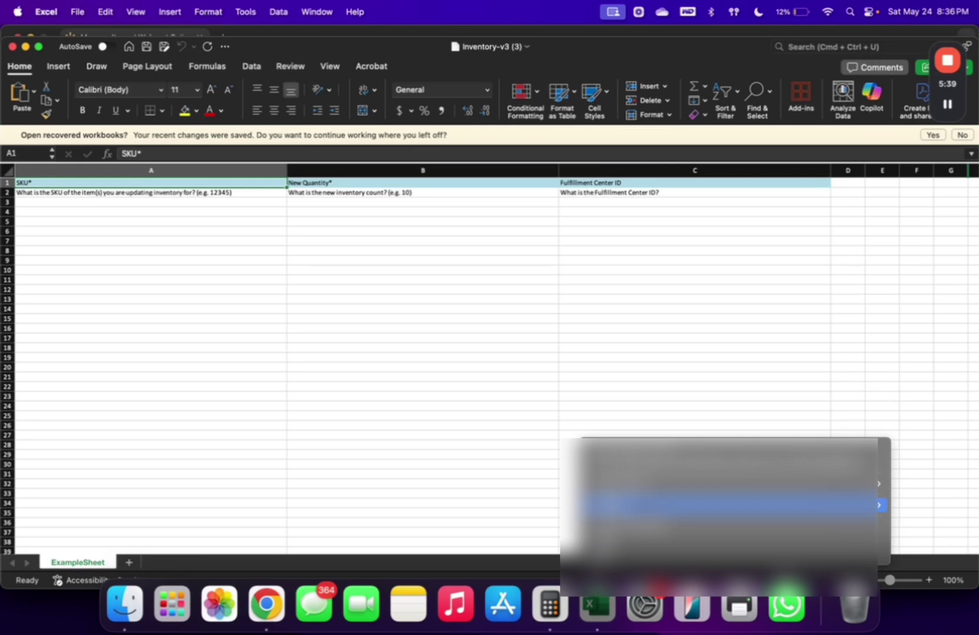
pyautogui.click(728, 459)
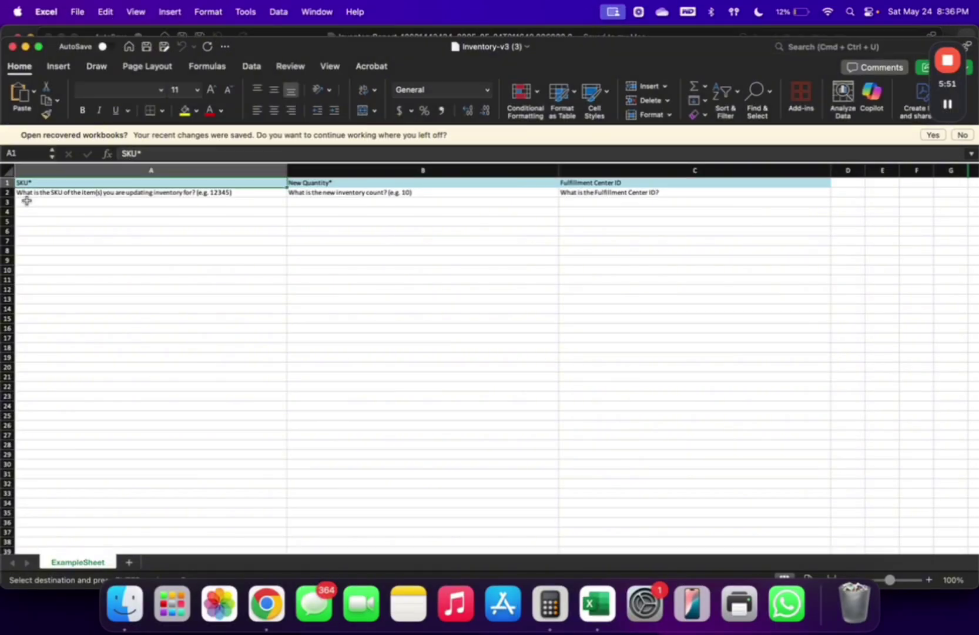
pyautogui.click(39, 202)
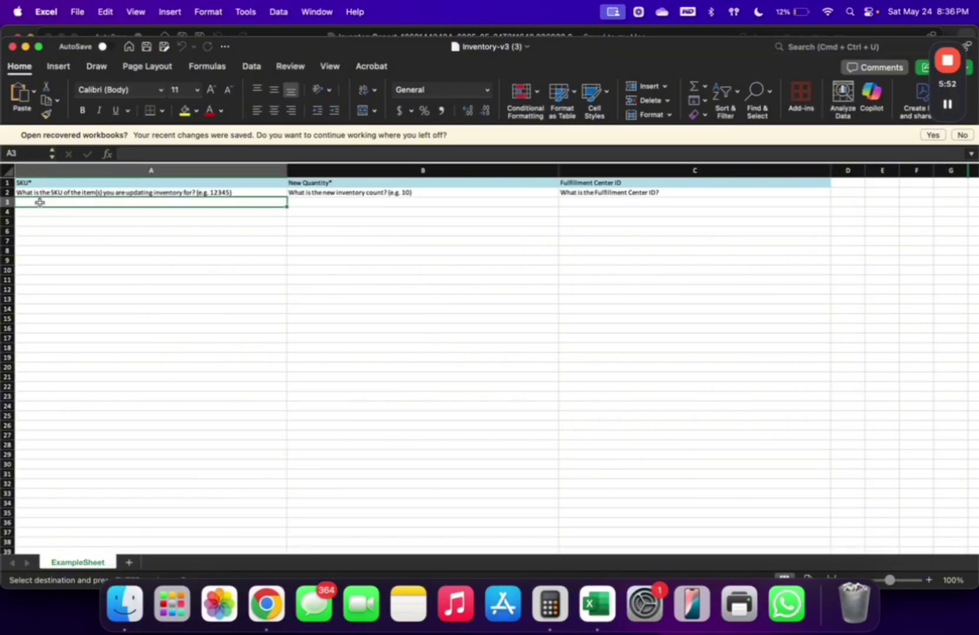
pyautogui.press('super+v')
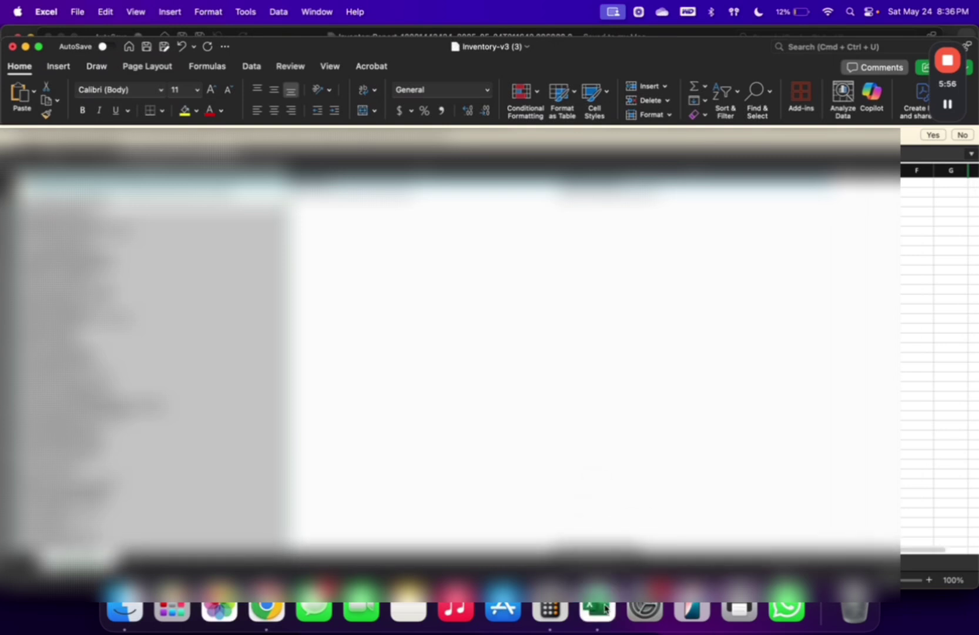
# Step: Copy the quantity values from the inventory report workbook into the New Quantity column of Inventory-v3 (3), starting at B3
pyautogui.rightClick(610, 609)
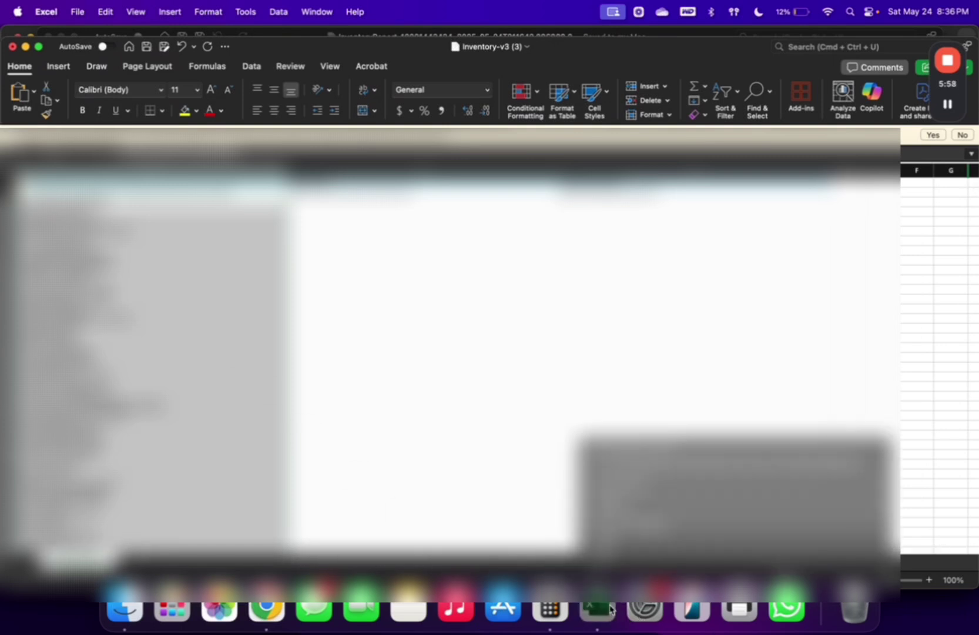
pyautogui.click(687, 462)
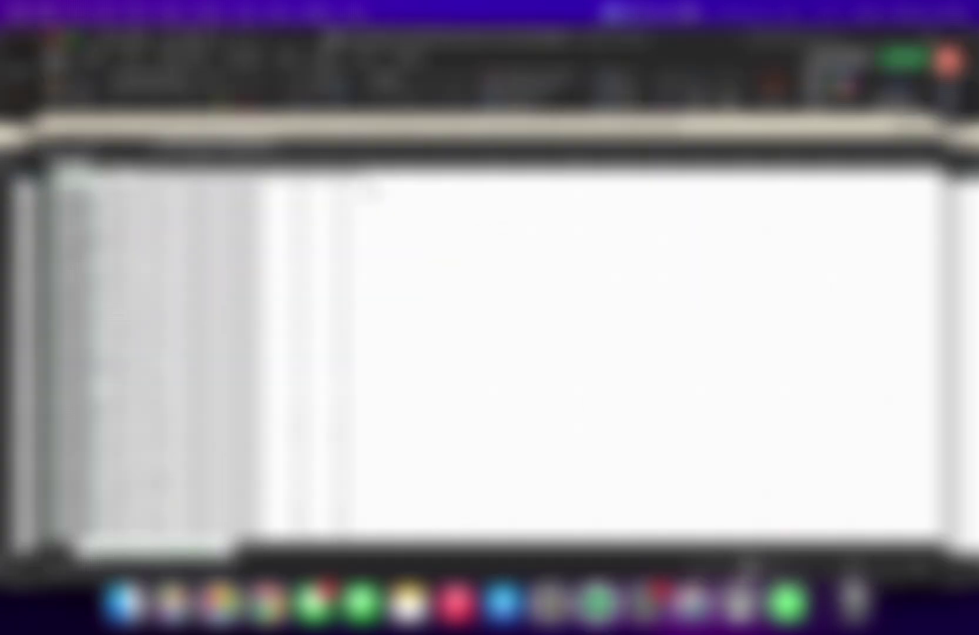
pyautogui.click(325, 178)
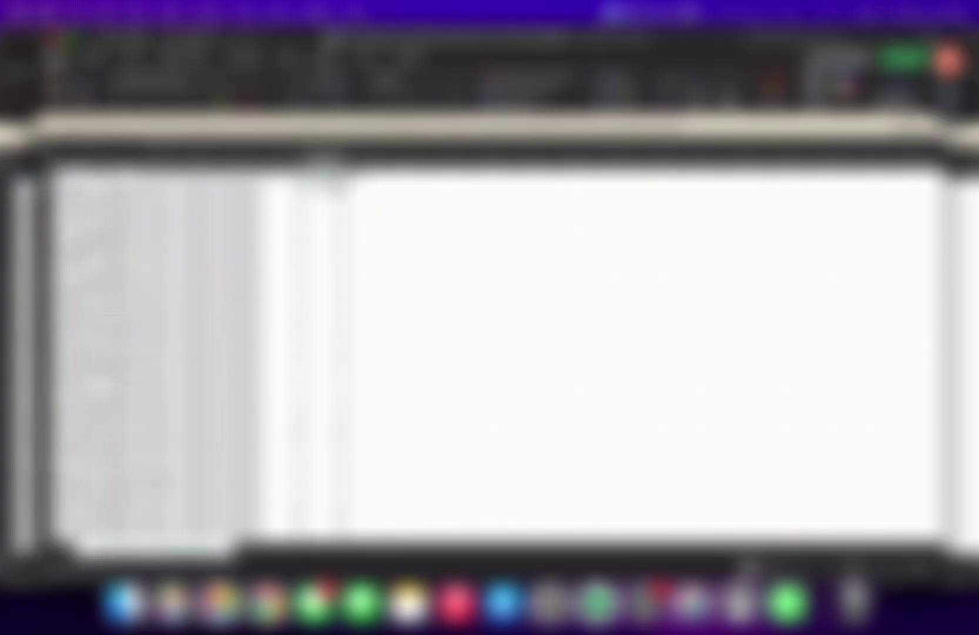
pyautogui.moveTo(325, 178); pyautogui.dragTo(356, 385)
pyautogui.press('super+c')
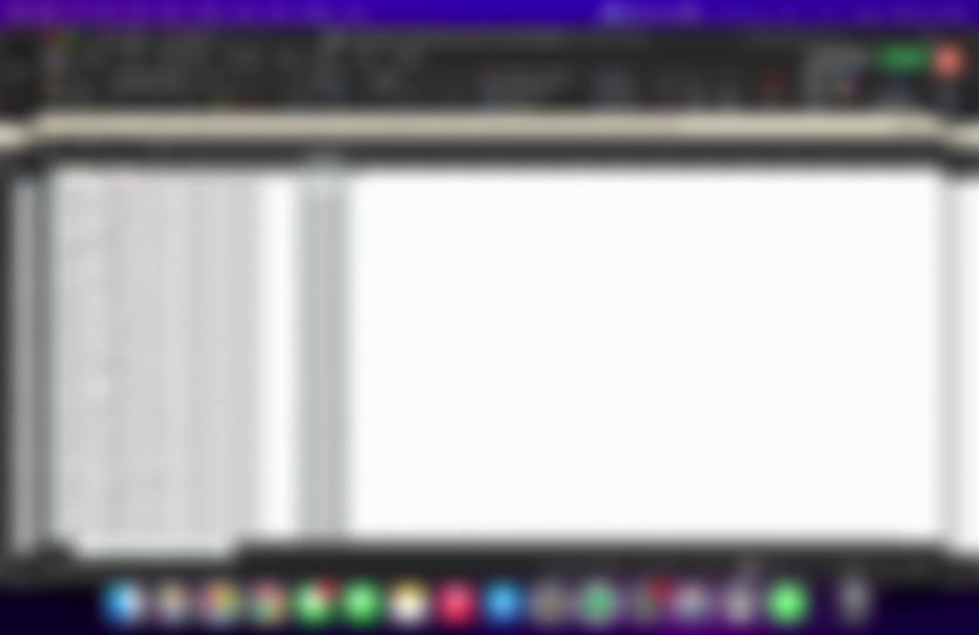
pyautogui.click(11, 396)
pyautogui.click(396, 203)
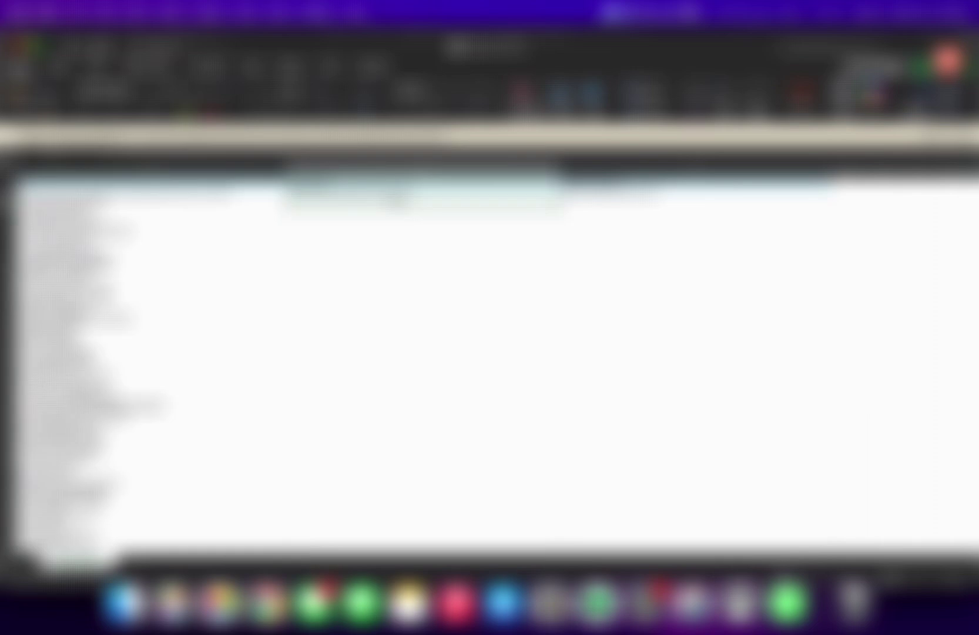
pyautogui.press('super+v')
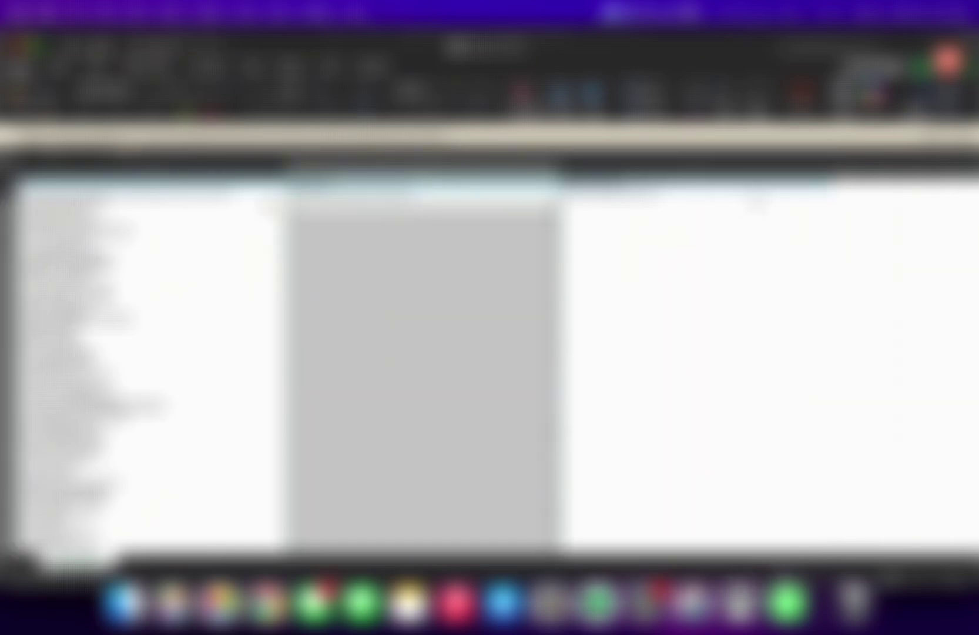
# Step: Choose the Fulfillment Center ID in C3 and fill it down column C alongside the listed SKUs
pyautogui.click(758, 201)
pyautogui.click(838, 209)
pyautogui.click(615, 219)
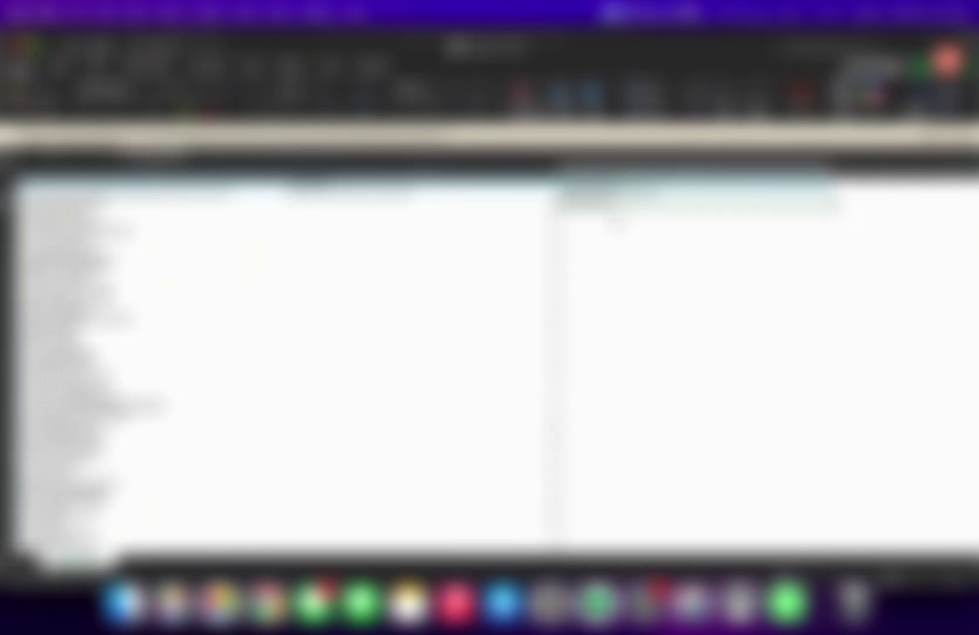
pyautogui.click(841, 211)
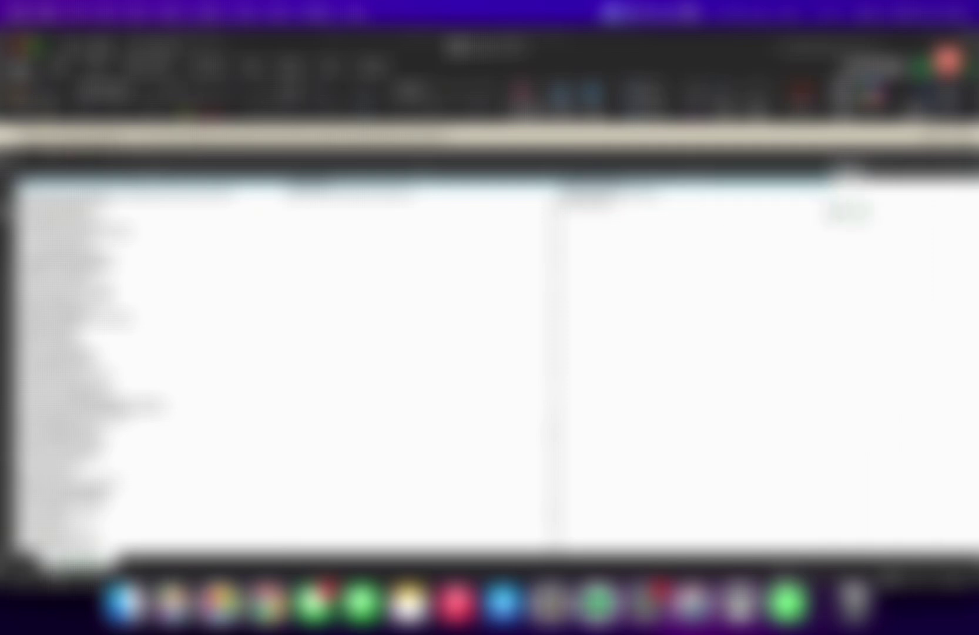
pyautogui.click(823, 195)
pyautogui.click(816, 206)
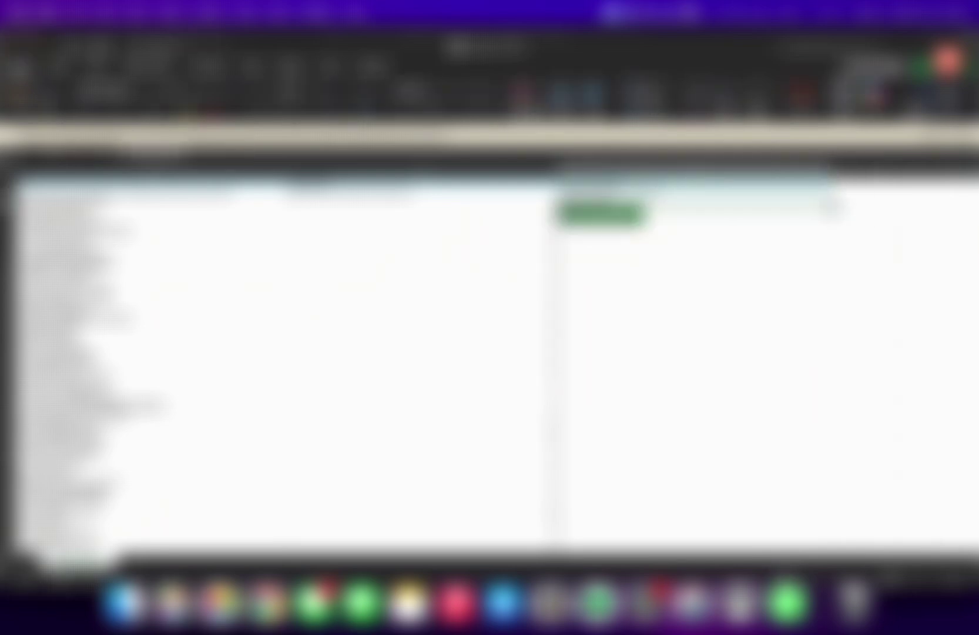
pyautogui.doubleClick(831, 209)
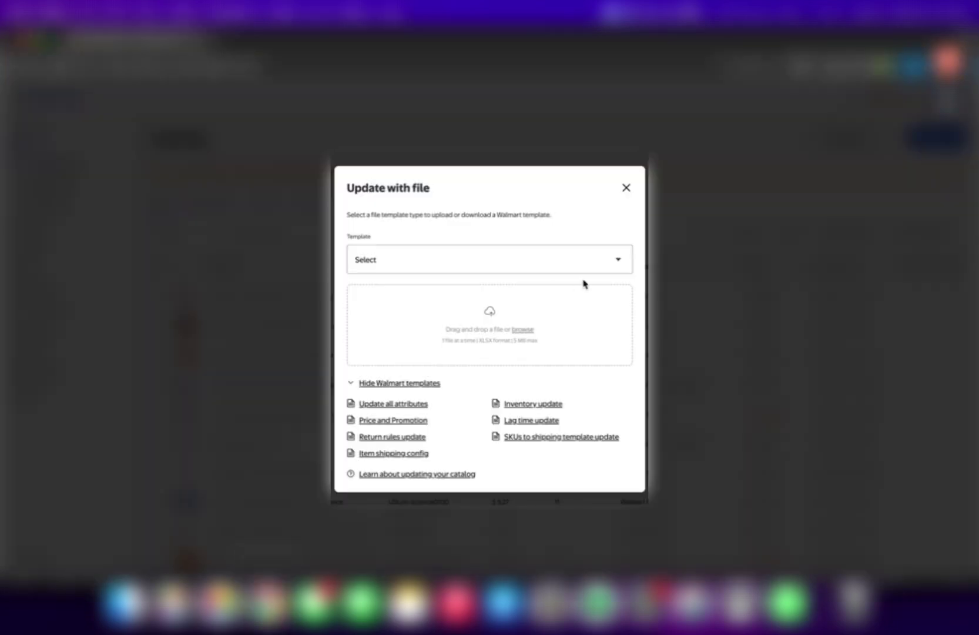
# Step: In Seller Center, select the Inventory update template for the file update, and dismiss the dialog without uploading a file
pyautogui.click(546, 271)
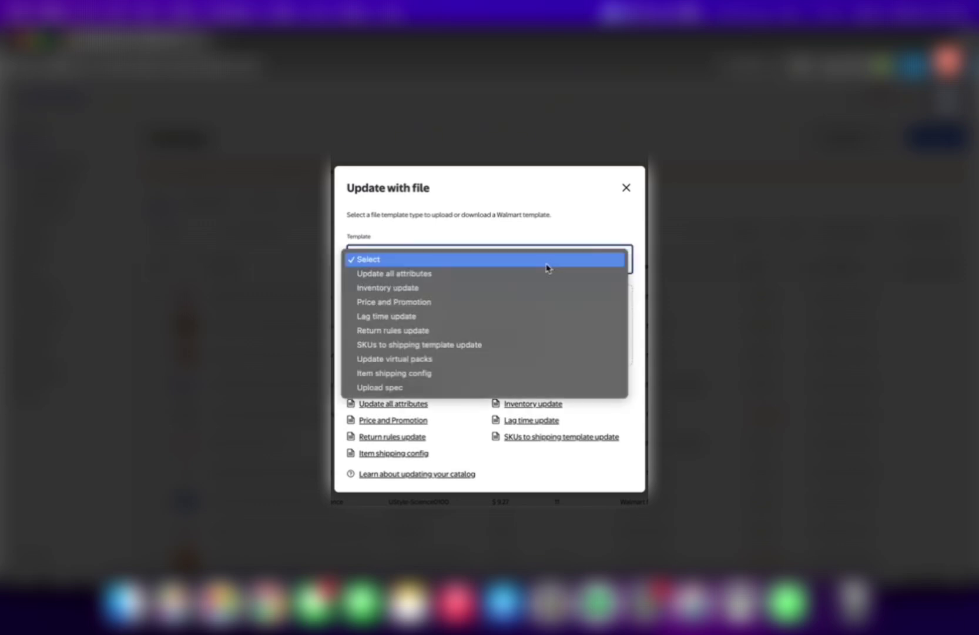
pyautogui.click(489, 289)
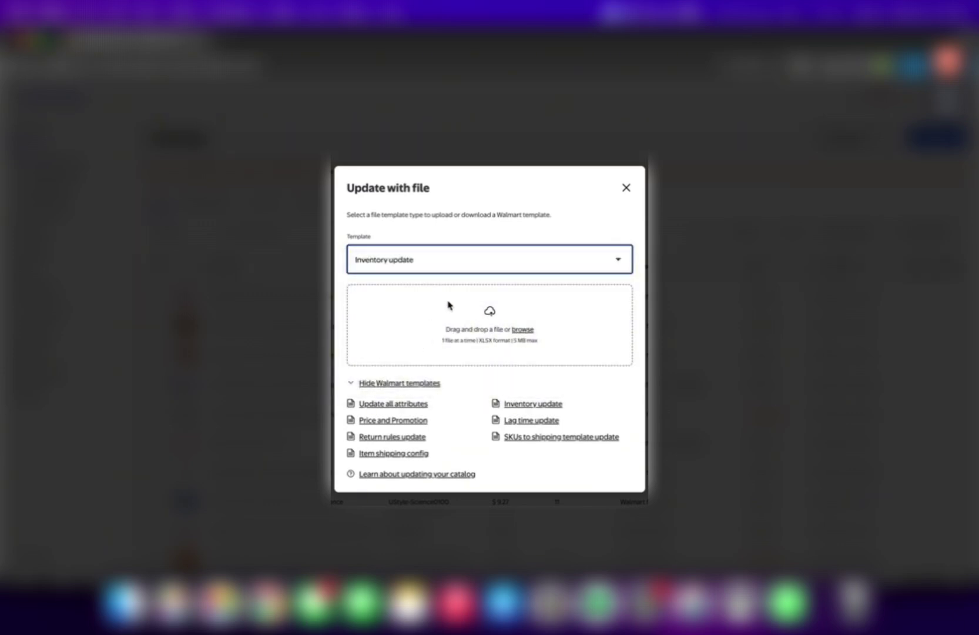
pyautogui.click(628, 186)
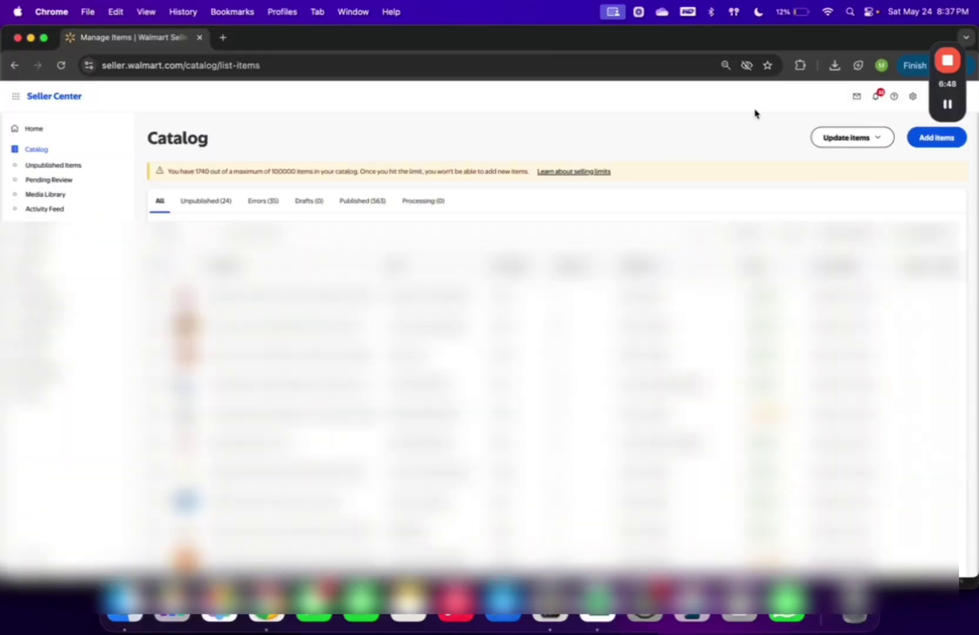
# Step: Open the Seller Fulfillment settings in the account's shipping profile and bring up the fulfillment center's Additional Days Off section
pyautogui.click(912, 100)
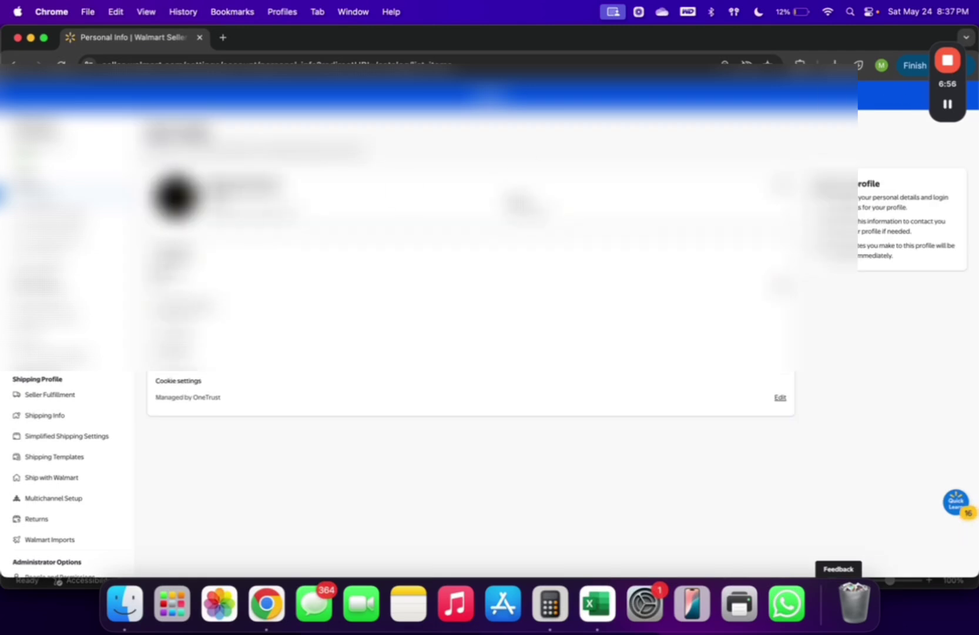
pyautogui.scroll(-1, 50, 393)
pyautogui.scroll(-3, 50, 392)
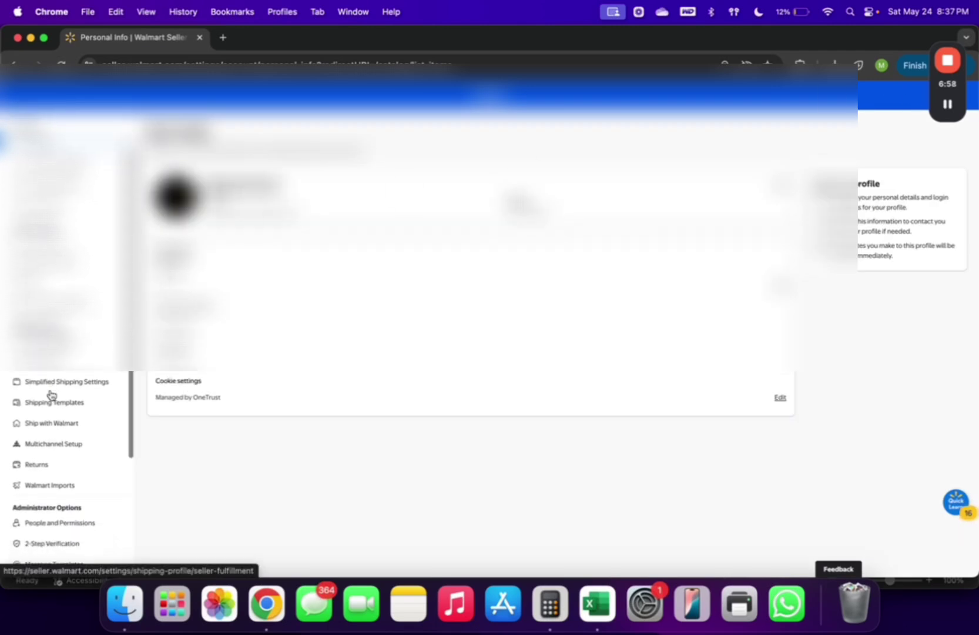
pyautogui.click(53, 339)
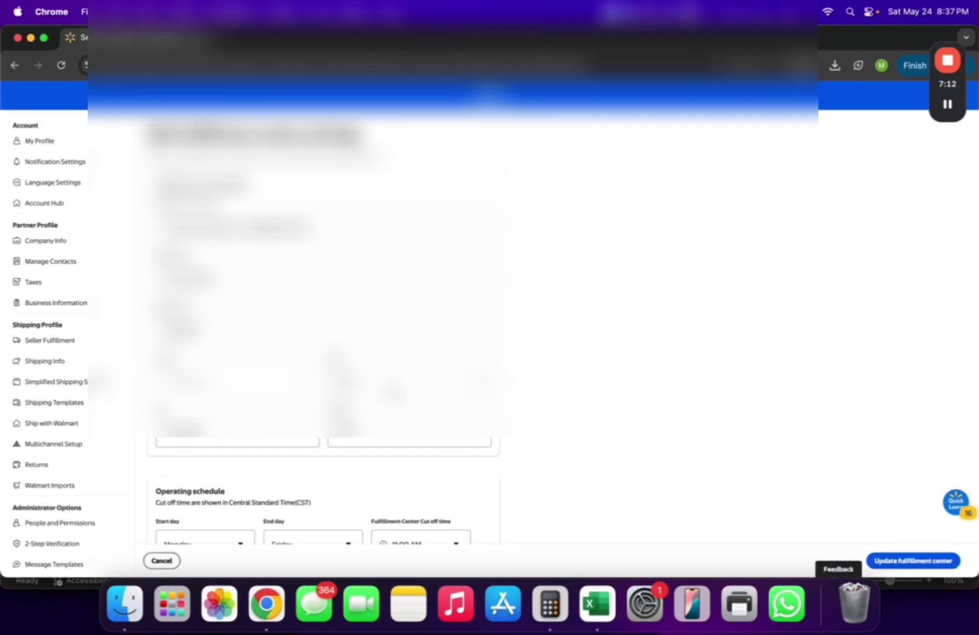
pyautogui.scroll(-10, 324, 329)
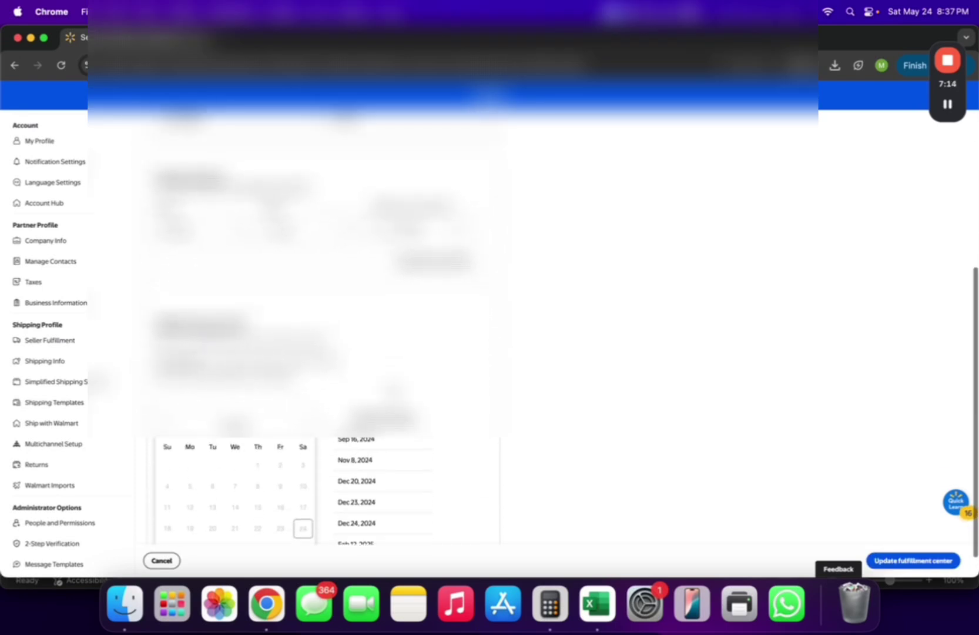
pyautogui.scroll(-3, 194, 294)
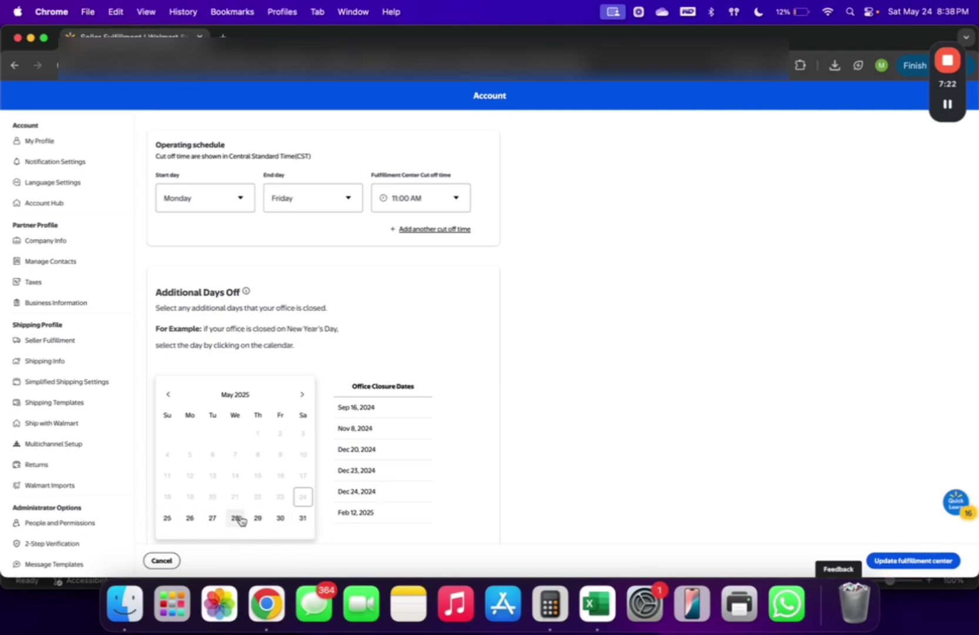
# Step: Mark May 27, 28, 29 and 30, 2025 as additional days off for the fulfillment center
pyautogui.click(212, 519)
pyautogui.click(235, 519)
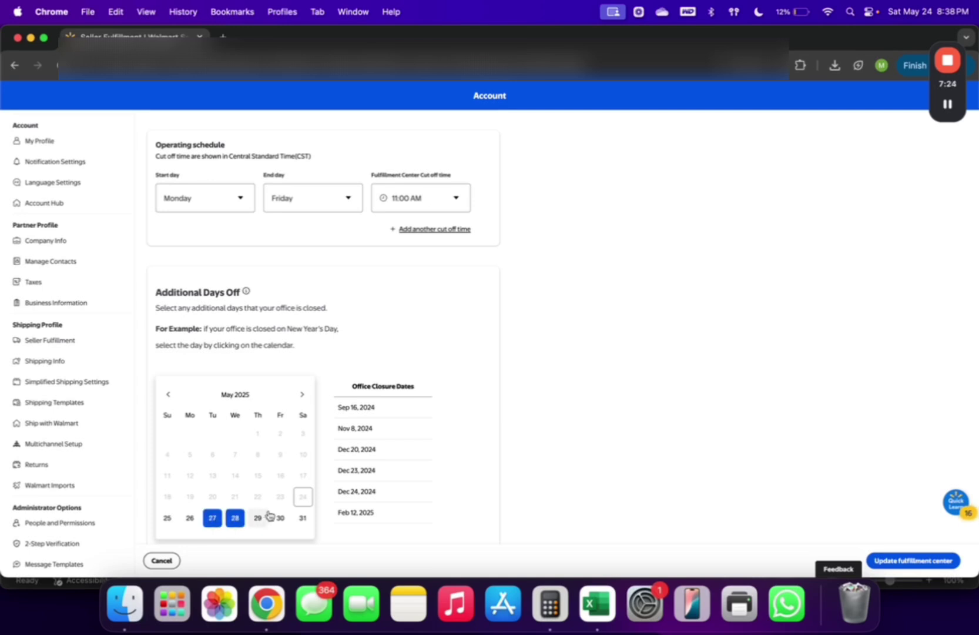
pyautogui.click(258, 520)
pyautogui.click(280, 518)
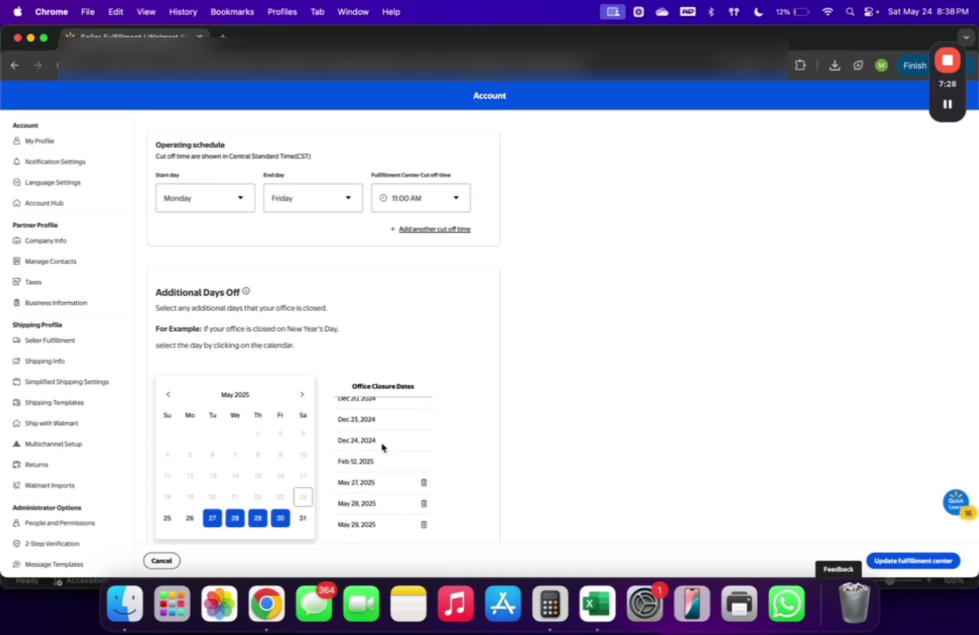
# Step: Delete May 27 through May 30, 2025 from the Office Closure Dates list
pyautogui.scroll(-2, 385, 446)
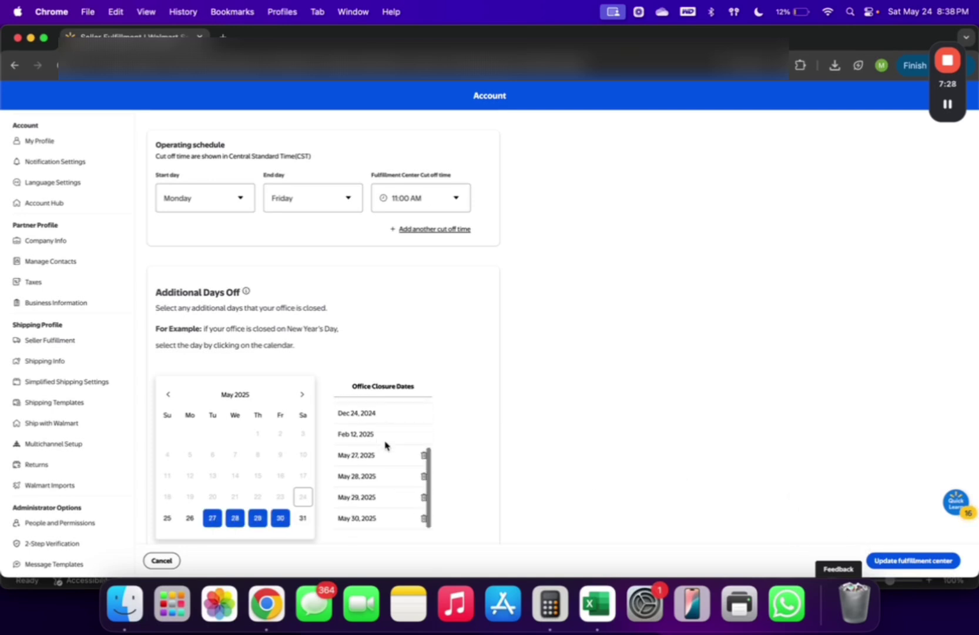
pyautogui.click(422, 458)
pyautogui.click(423, 476)
pyautogui.click(424, 497)
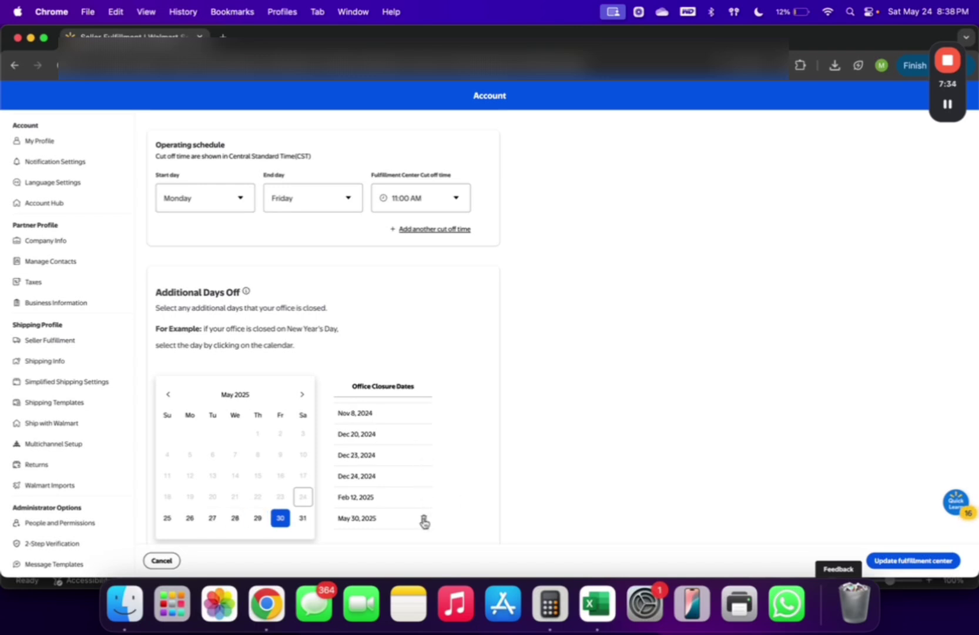
pyautogui.click(423, 519)
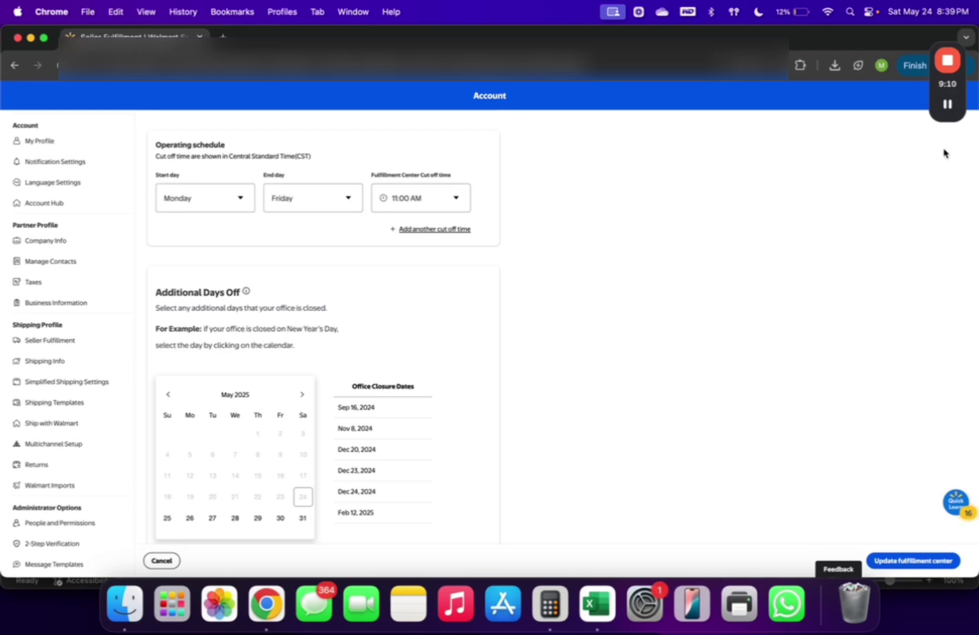
pyautogui.moveTo(942, 108)
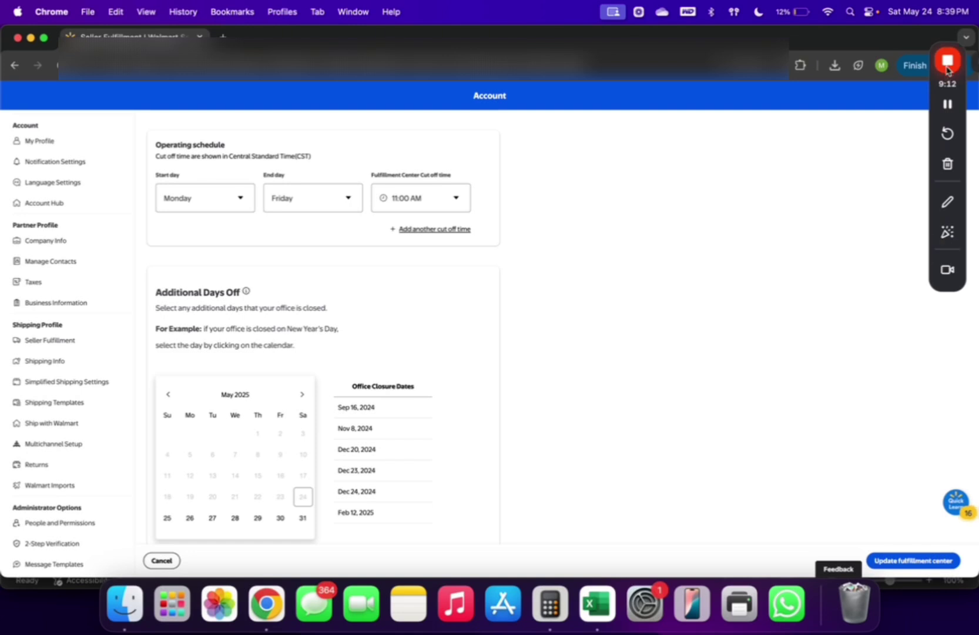